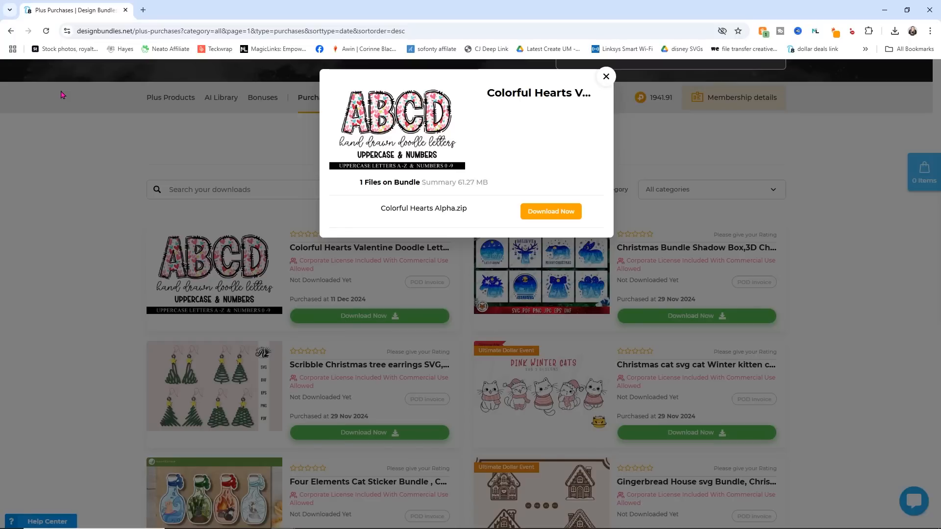
Step: Download Colorful Hearts Alpha.zip into the kiss cut folder and extract all of its contents
left_click(559, 214)
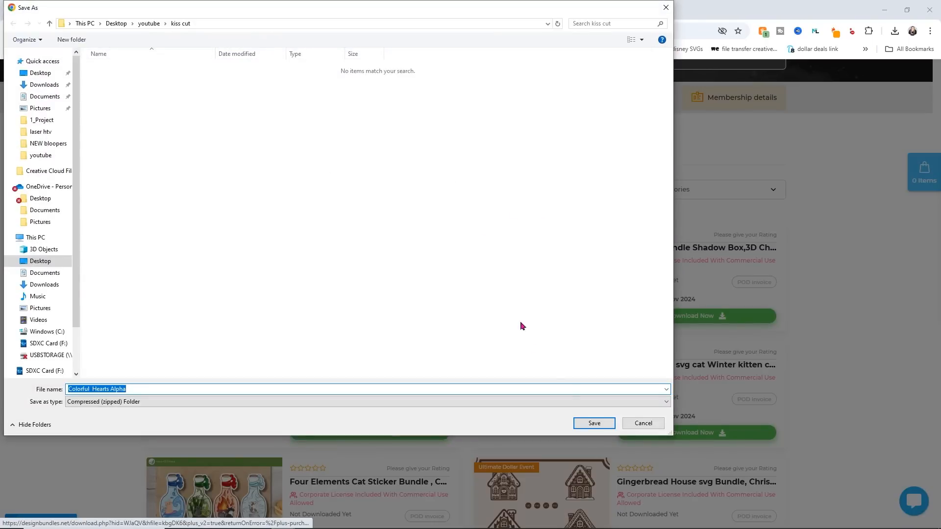
left_click(593, 425)
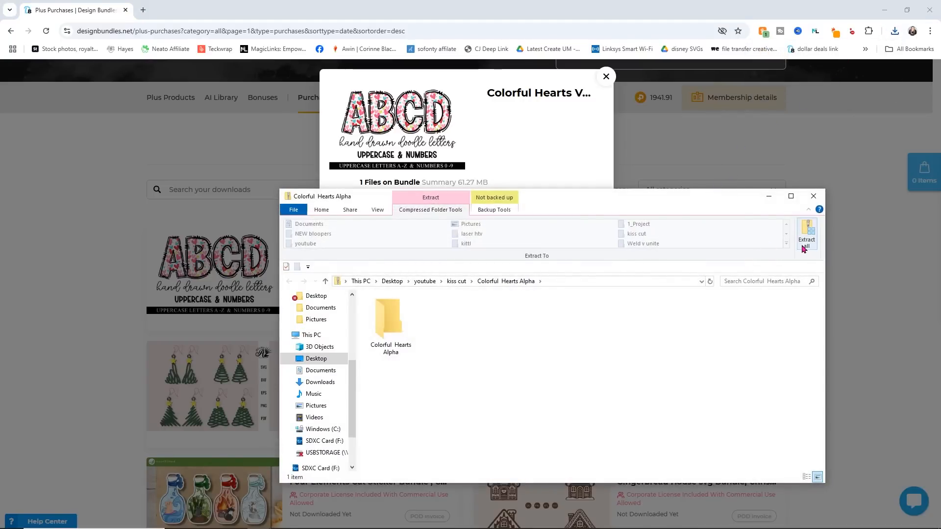
left_click(804, 245)
left_click(557, 365)
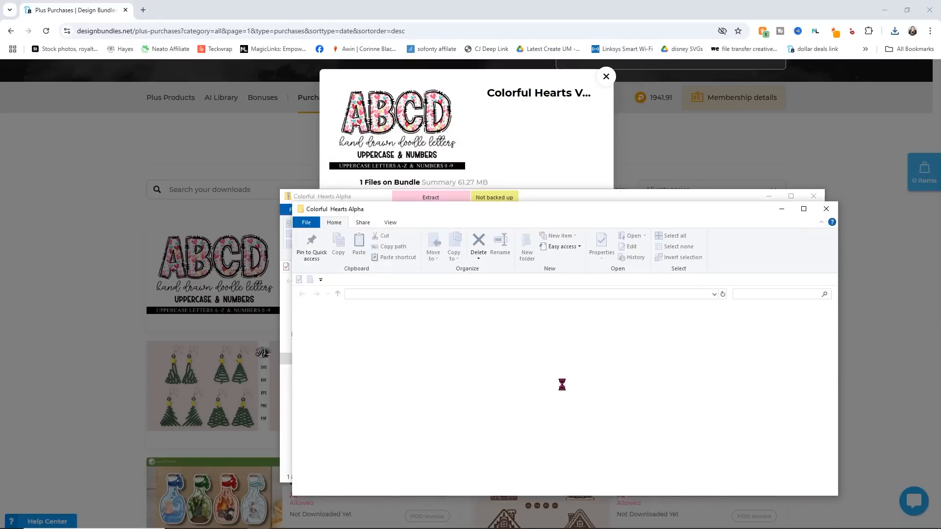
left_click(814, 198)
Step: Look through the letter images in the extracted Letters and Letters N to Z folders
double_click(439, 326)
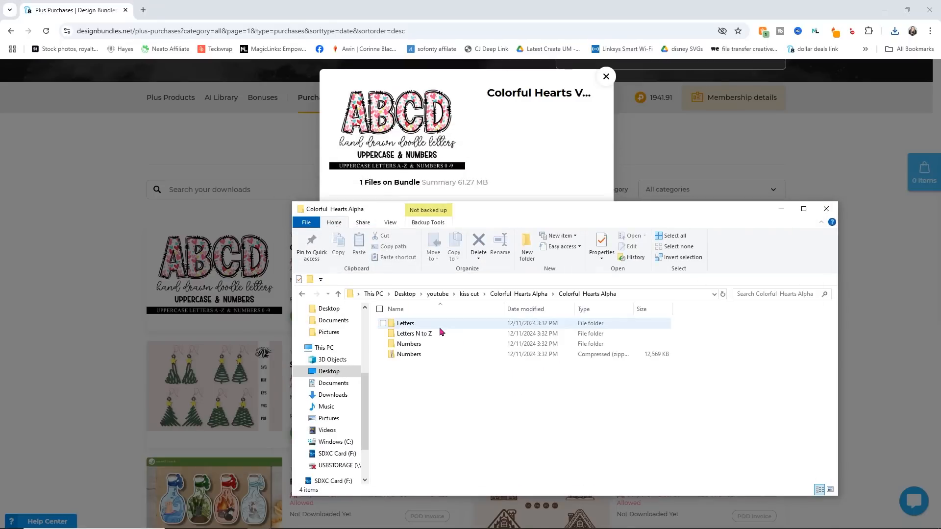
double_click(436, 325)
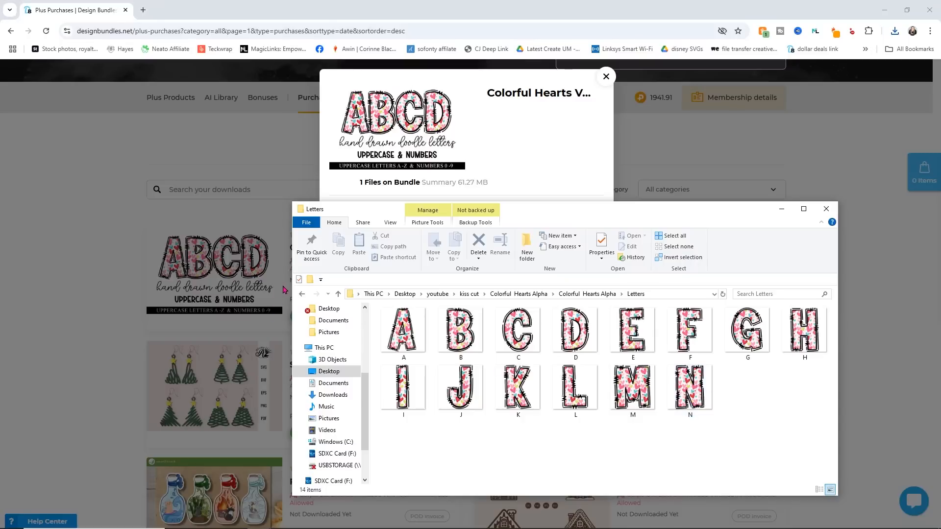
left_click(302, 294)
double_click(424, 335)
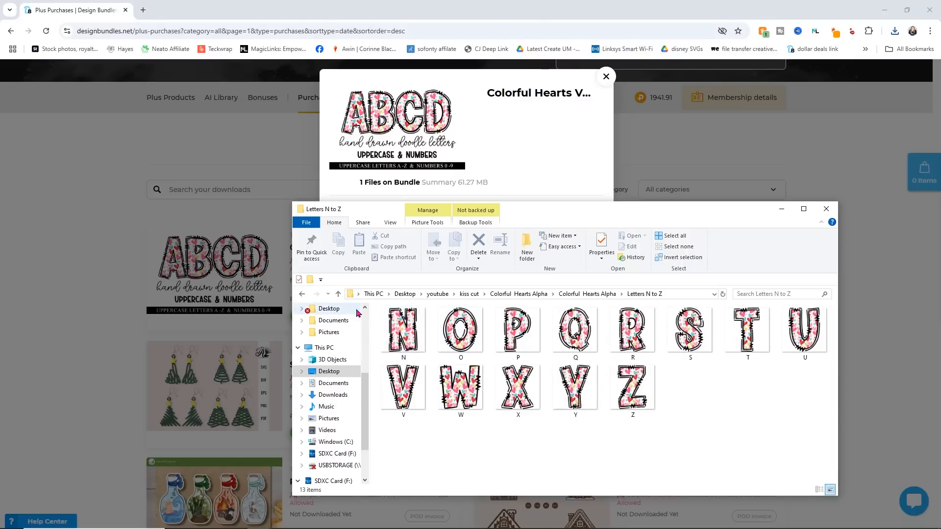
left_click(587, 294)
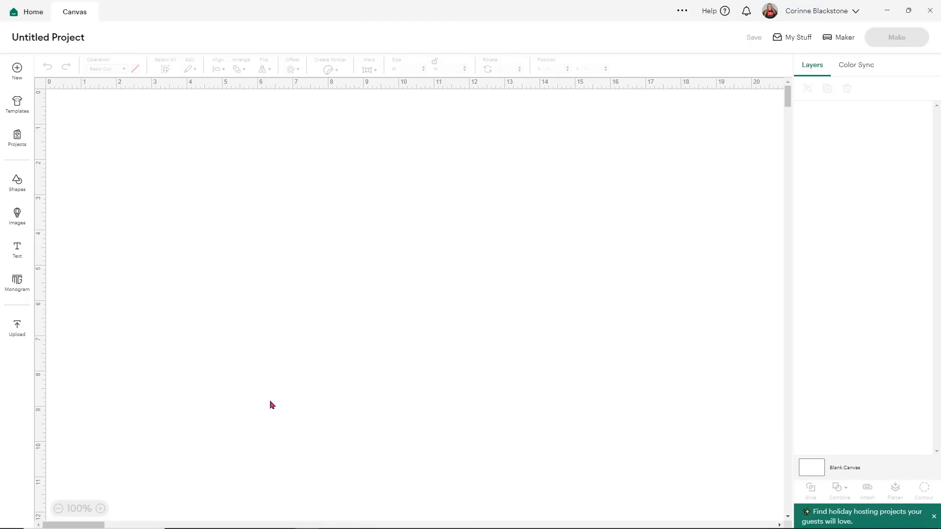
Step: Switch to Cricut Design Space and load the C image from the Letters folder as a new image upload
left_click(17, 330)
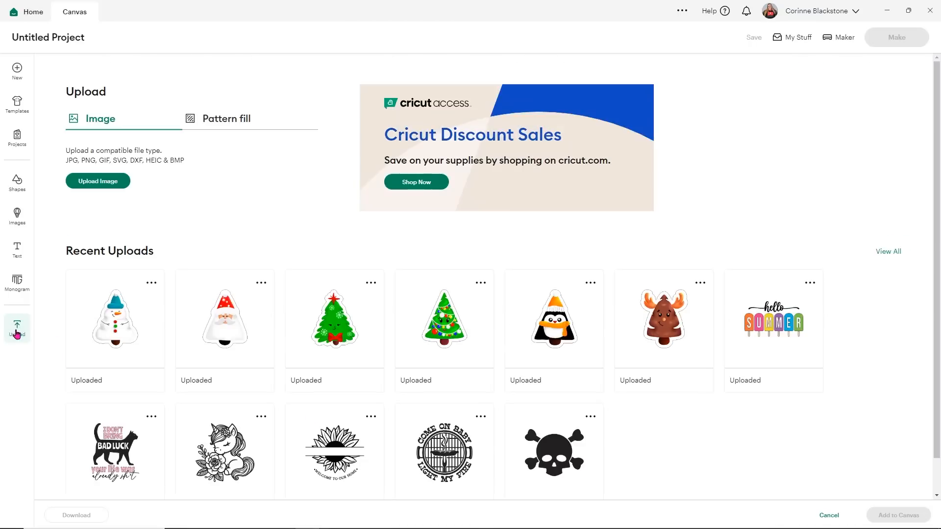
left_click(96, 182)
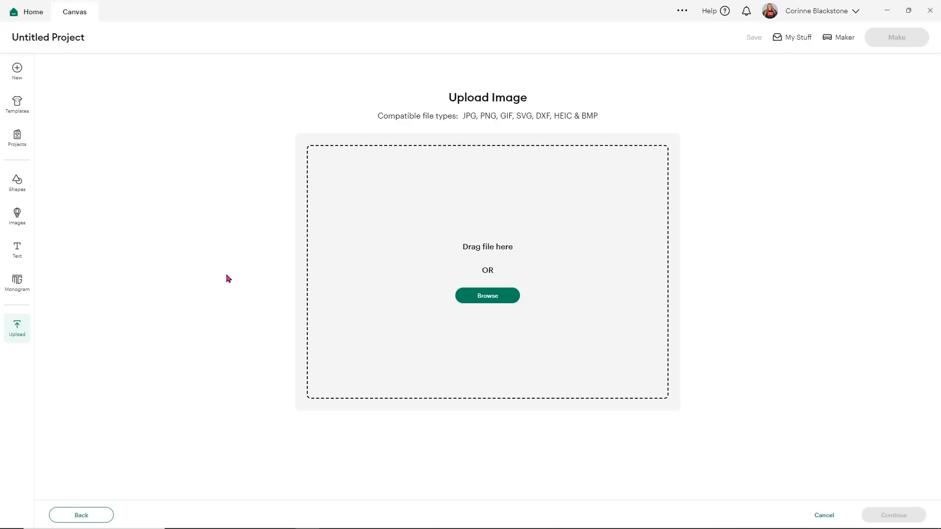
key("alt+Tab")
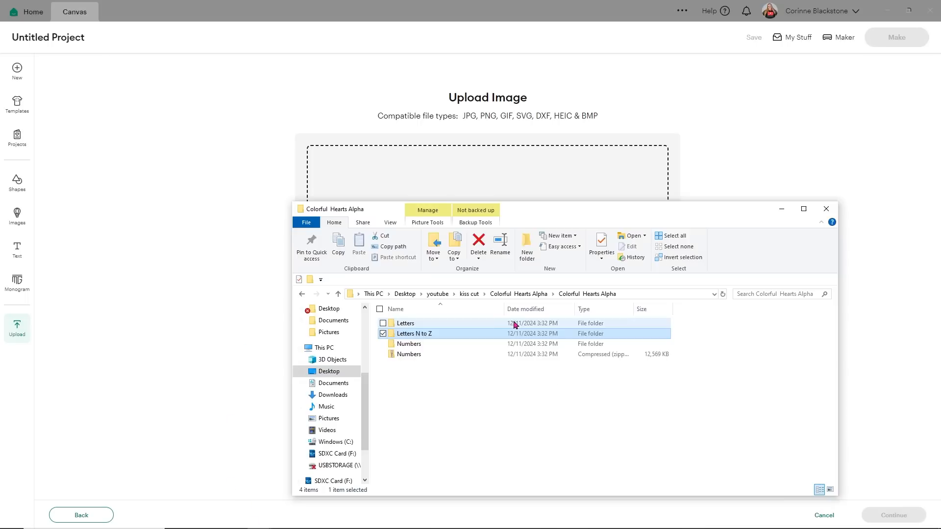
double_click(467, 326)
left_click(522, 338)
left_click_drag(522, 337, 575, 149)
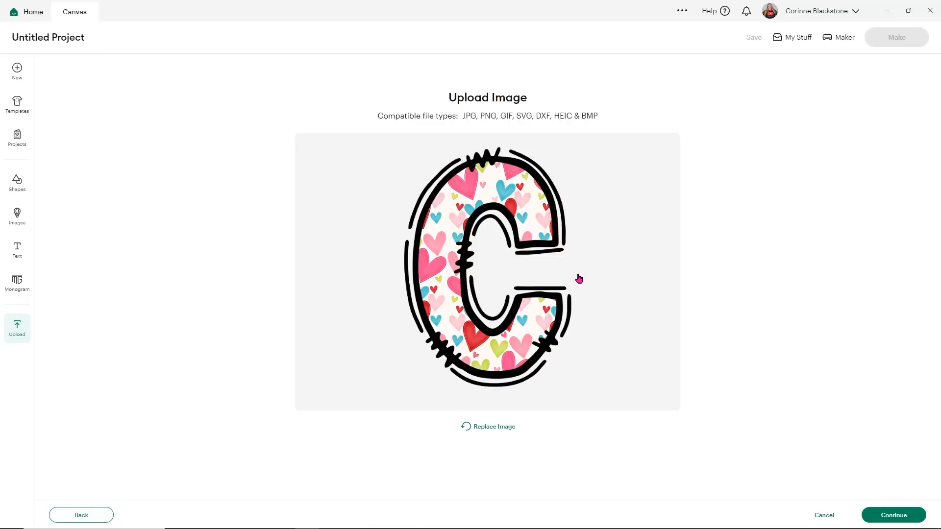
Step: Leave the C's background unedited, convert it to a Flat Graphic and upload it
left_click(895, 515)
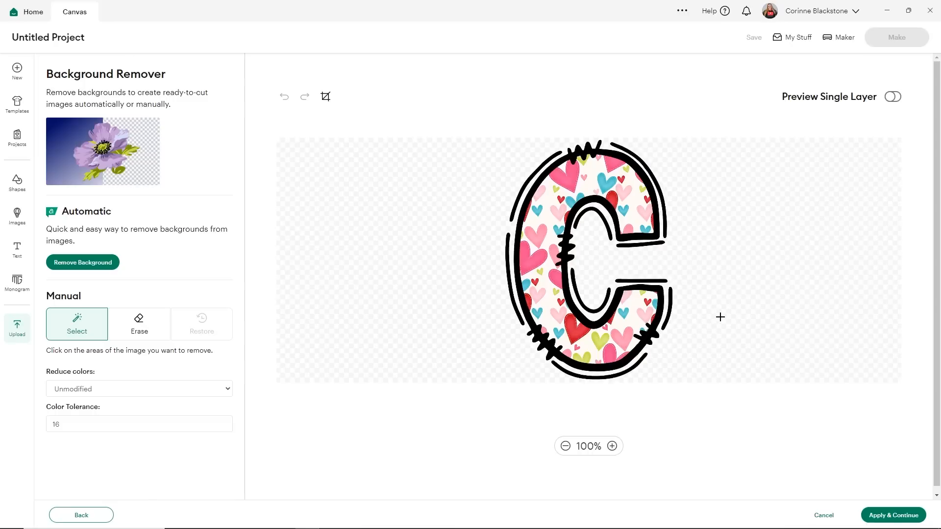
left_click(875, 514)
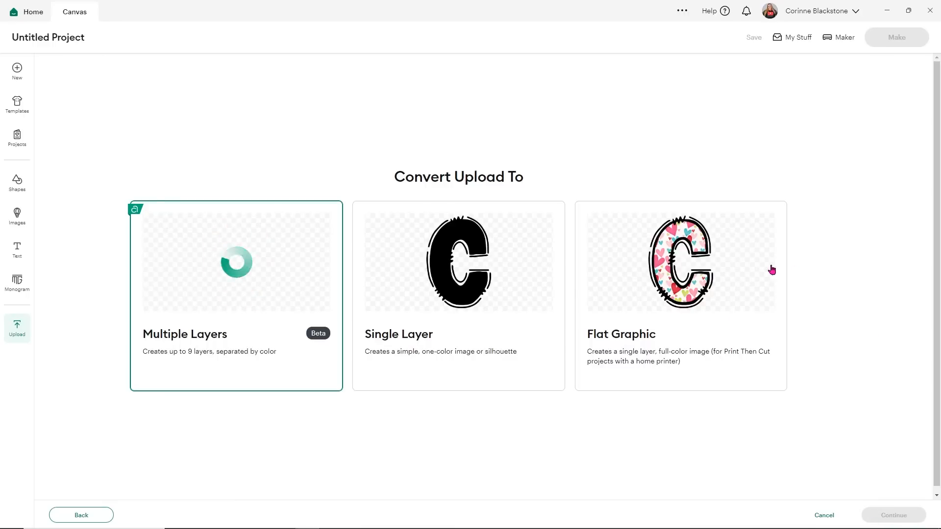
left_click(677, 285)
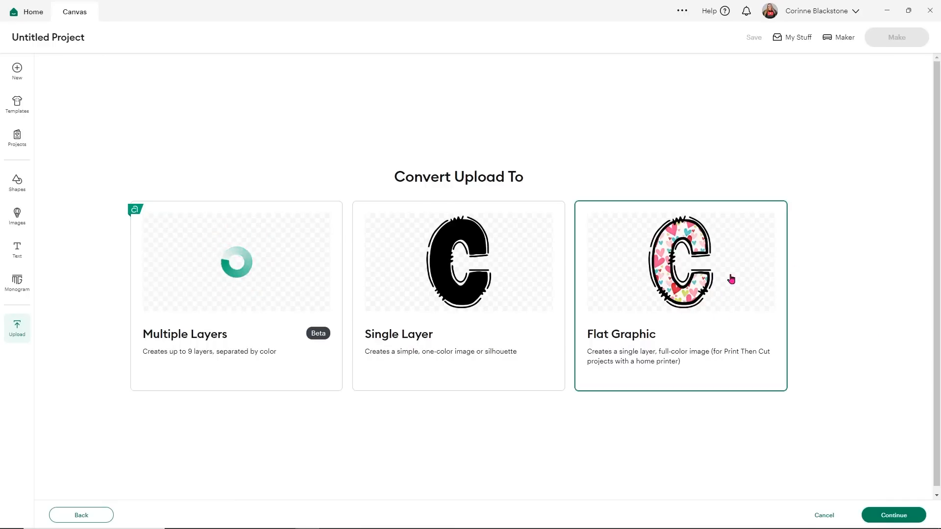
left_click(881, 512)
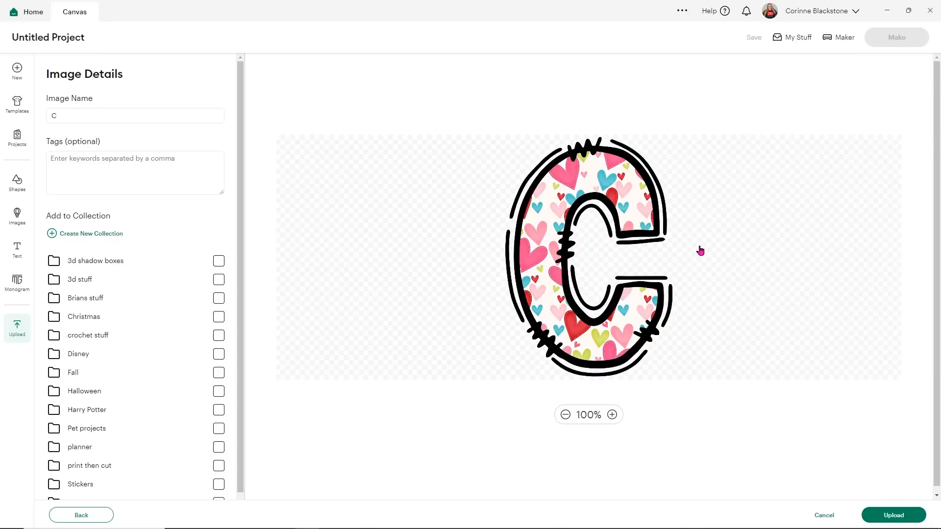
left_click(883, 513)
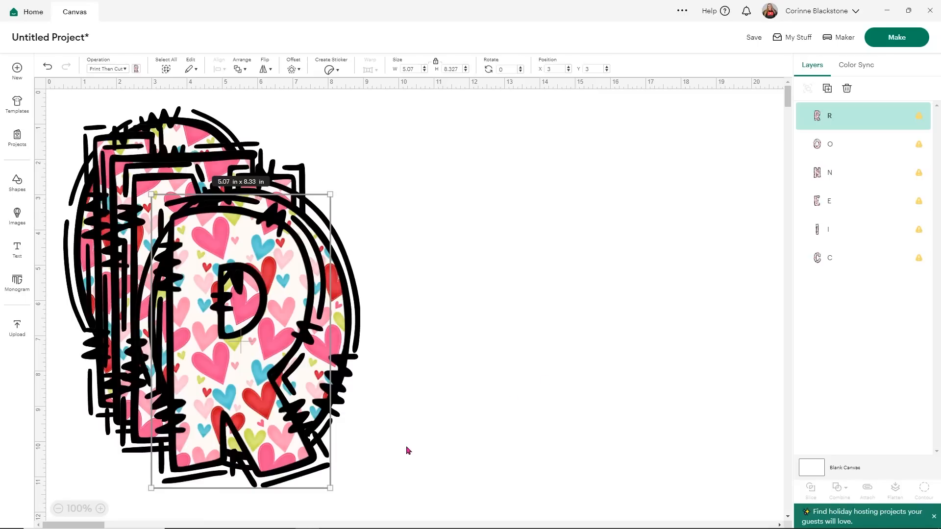
Step: Center all the uploaded letters on each other and scale them together to about 3.91 x 5.07 in
left_click_drag(475, 454, 98, 133)
left_click(218, 69)
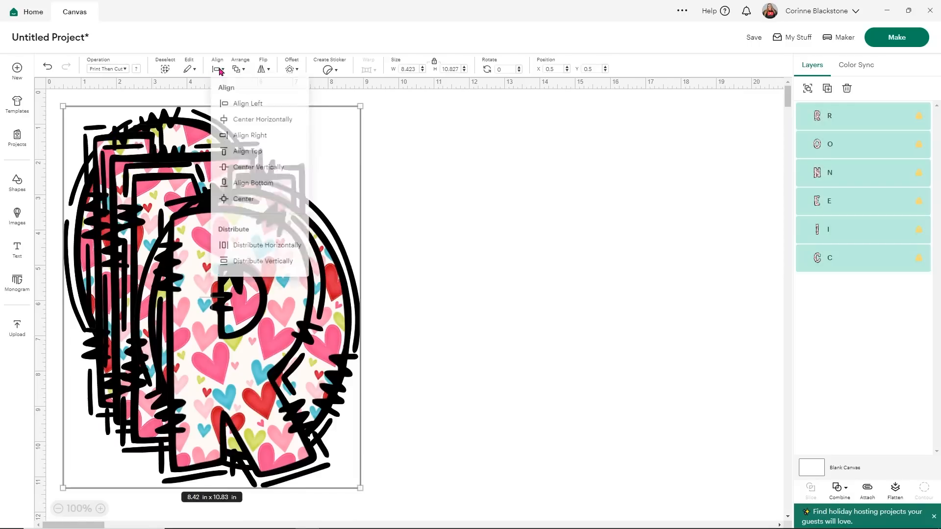
left_click(247, 204)
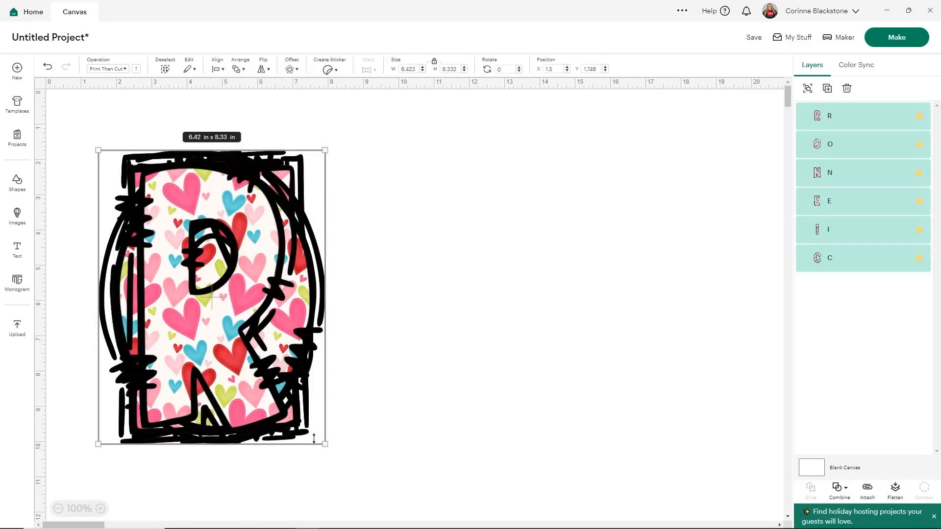
left_click_drag(324, 443, 236, 329)
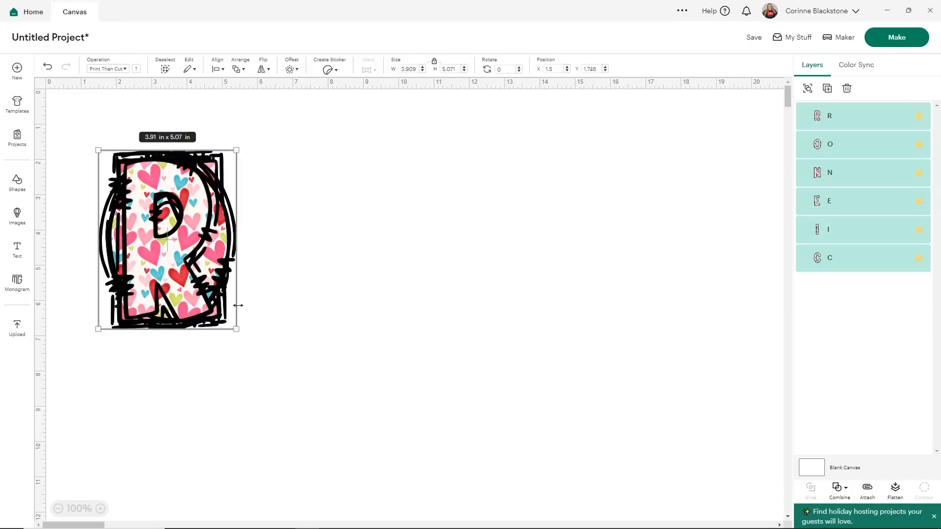
left_click(249, 299)
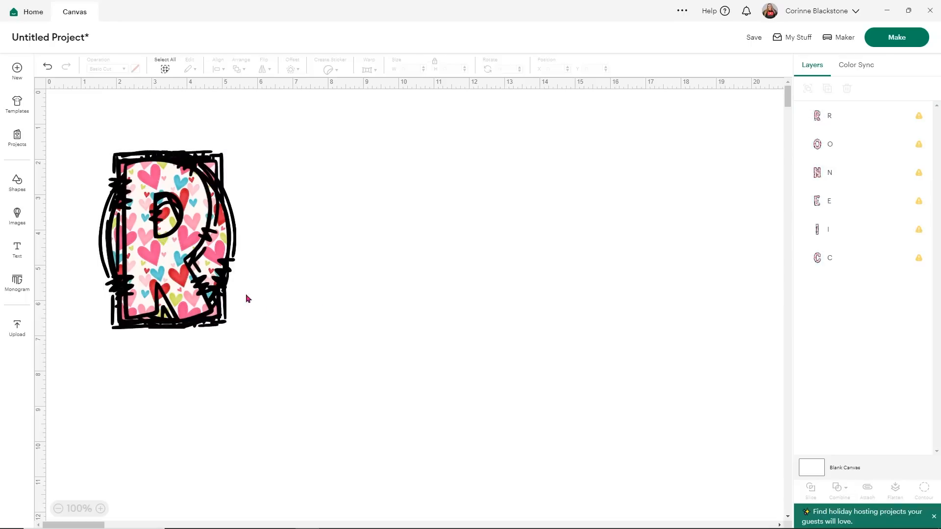
Step: Spread the stacked letters into a row in spelling order, leaving room for a second N before the E
left_click(184, 225)
left_click_drag(183, 225, 449, 226)
left_click_drag(206, 243, 728, 248)
mouse_move(162, 250)
left_mouse_down()
mouse_move(497, 248)
mouse_move(147, 256)
left_mouse_up()
left_click_drag(297, 252, 219, 254)
left_click_drag(394, 249, 314, 248)
left_click_drag(485, 240, 410, 240)
left_click_drag(587, 241, 477, 242)
Step: Duplicate the N and place the copy between the first N and the E
left_click(828, 87)
left_click_drag(543, 266, 639, 246)
left_click(566, 413)
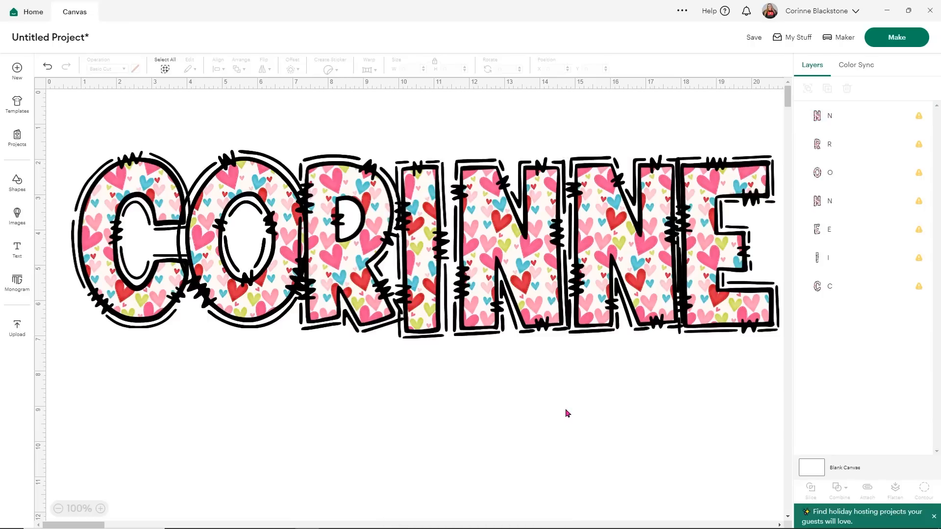
Step: Scale the whole row of letters down to about 18.44 x 4.92 in
left_click_drag(730, 380, 131, 205)
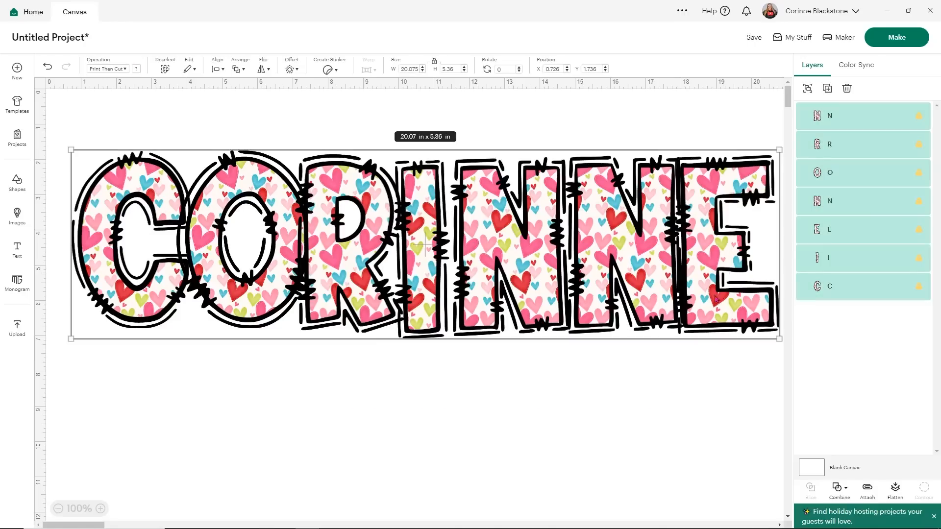
left_click_drag(778, 341, 728, 328)
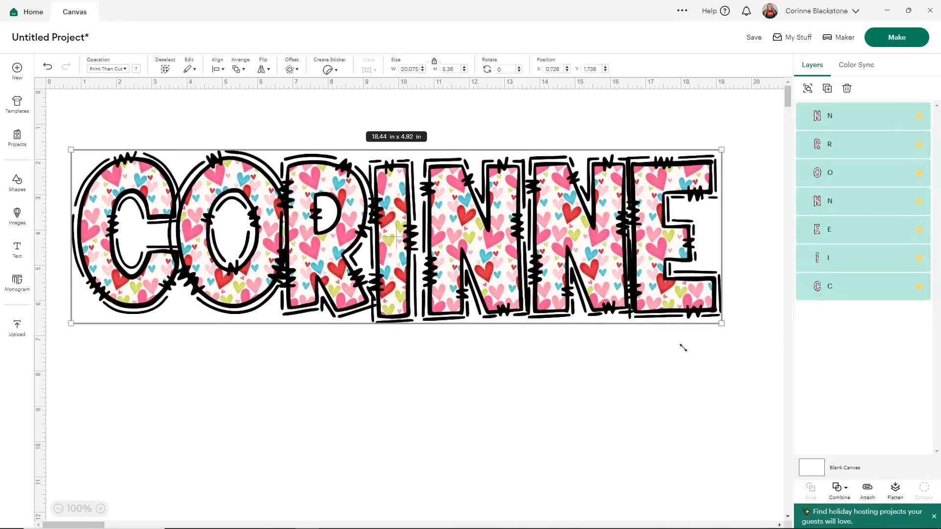
left_click(633, 392)
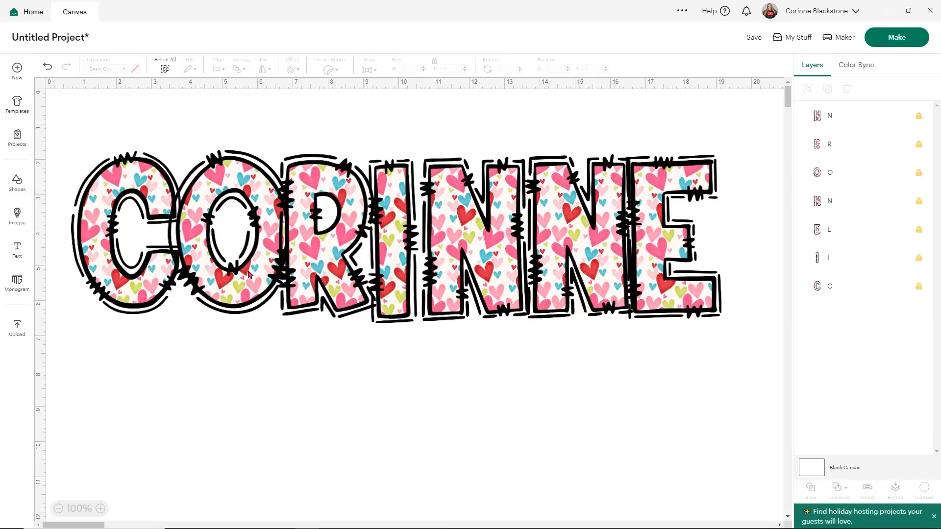
Step: Re-space the O, R and I side by side, moving the first N aside to make room
left_click_drag(222, 261, 224, 267)
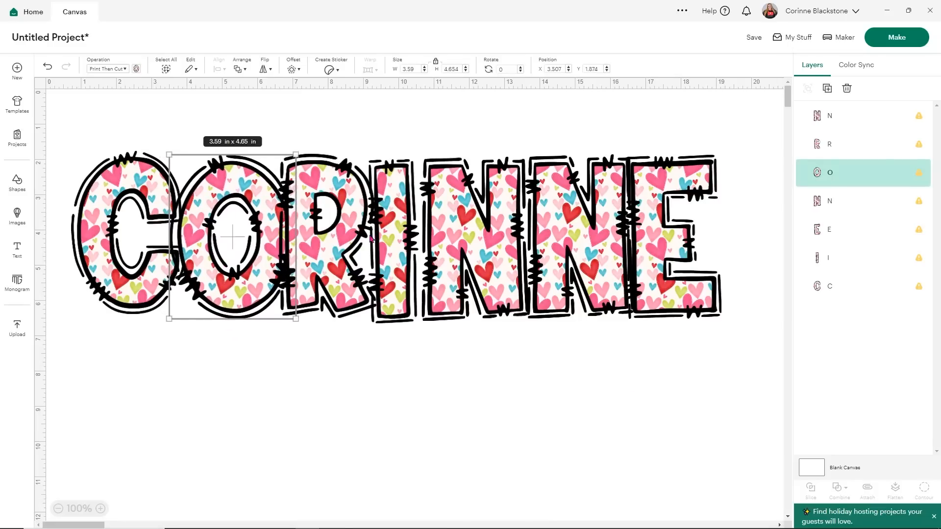
left_click_drag(389, 250, 431, 426)
left_click_drag(327, 273, 341, 271)
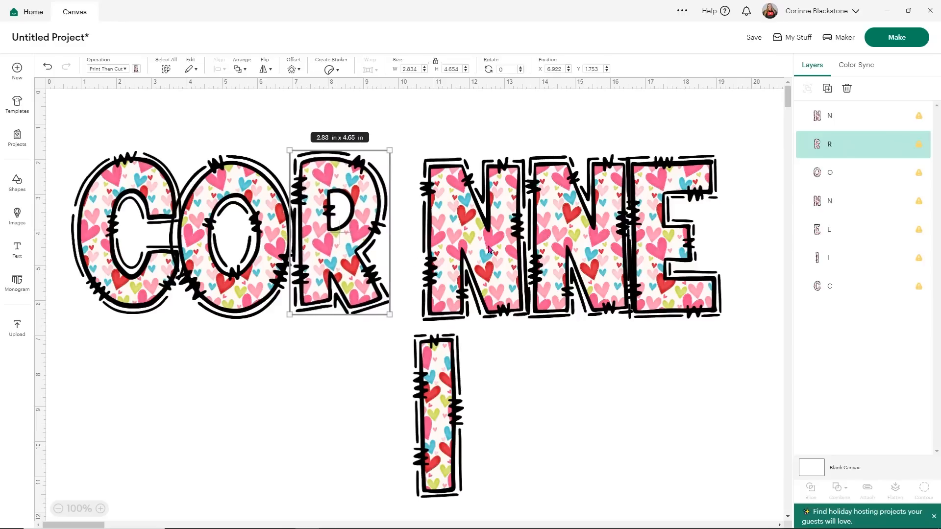
left_click_drag(470, 236, 639, 236)
left_click_drag(439, 403, 409, 224)
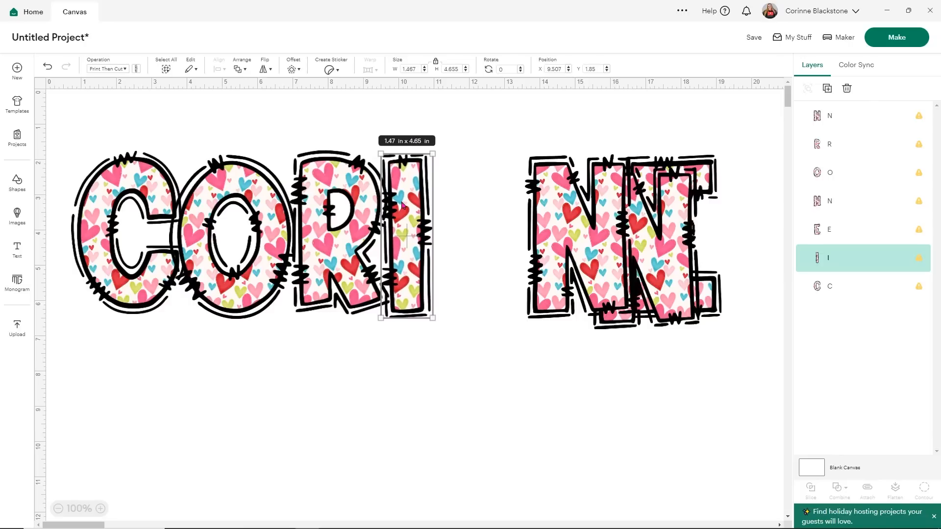
Step: Send the I to the back, tuck it behind the R's edge and shift both letters closer to the O
right_click(406, 207)
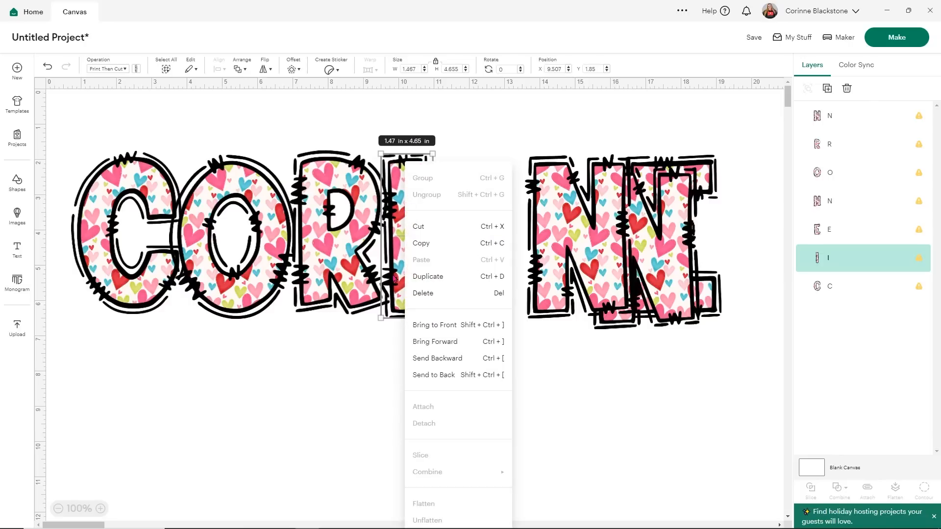
left_click(433, 361)
right_click(420, 223)
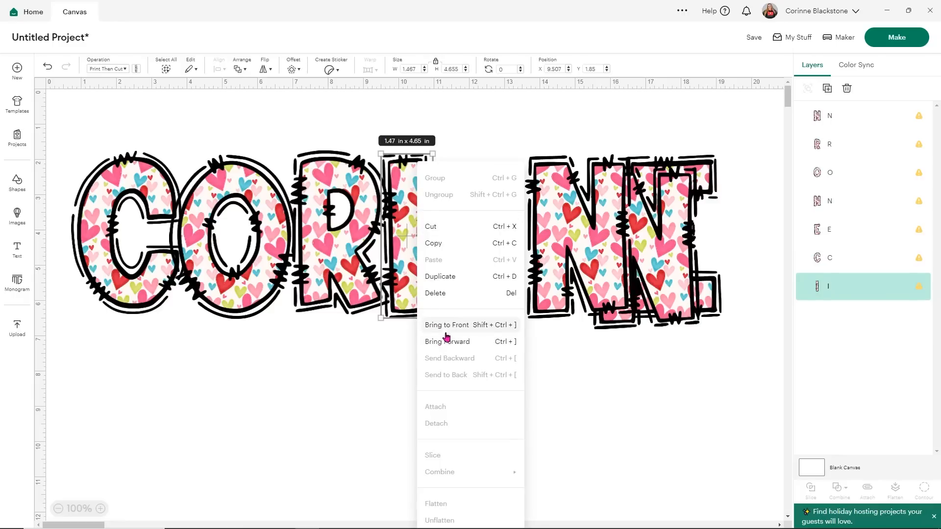
mouse_move(411, 252)
left_mouse_down()
mouse_move(343, 252)
mouse_move(422, 245)
mouse_move(400, 250)
left_mouse_up()
left_click(424, 303)
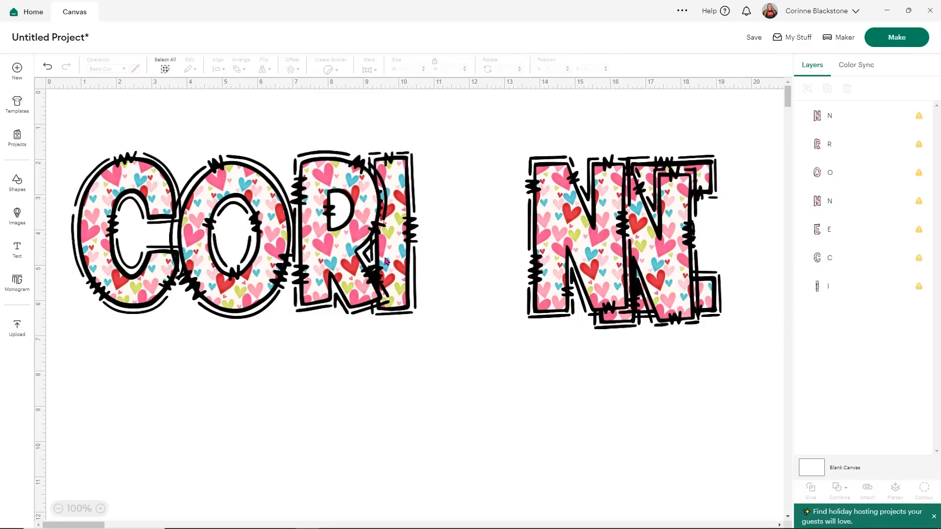
mouse_move(349, 236)
left_mouse_down()
mouse_move(334, 237)
mouse_move(342, 237)
left_mouse_up()
left_click_drag(407, 230, 393, 231)
Step: Move the C over the O's edge and bring it to the front
left_click_drag(130, 255, 146, 254)
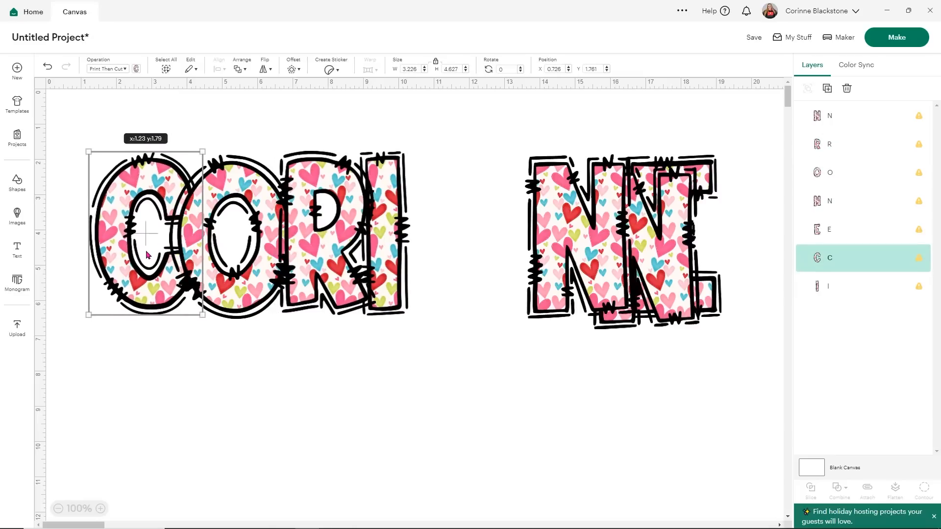
right_click(140, 176)
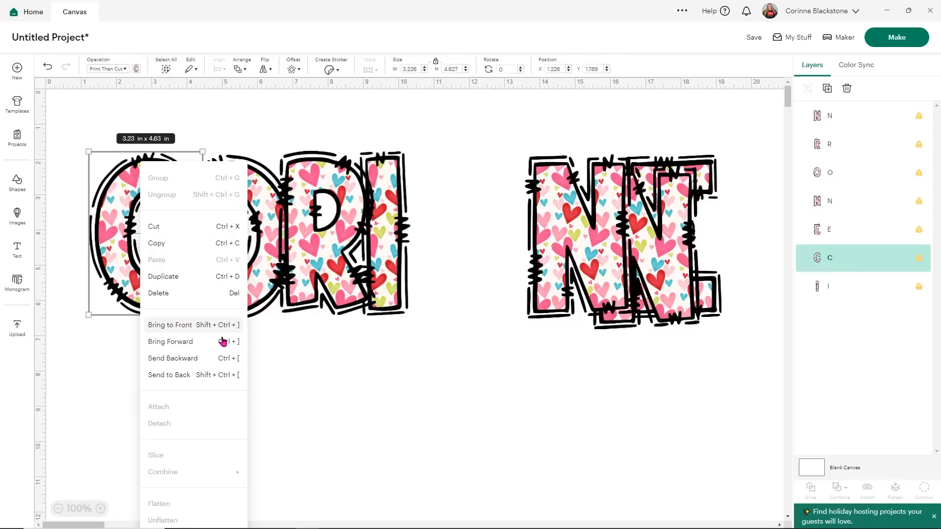
left_click(191, 326)
left_click(309, 367)
left_click_drag(175, 279, 171, 279)
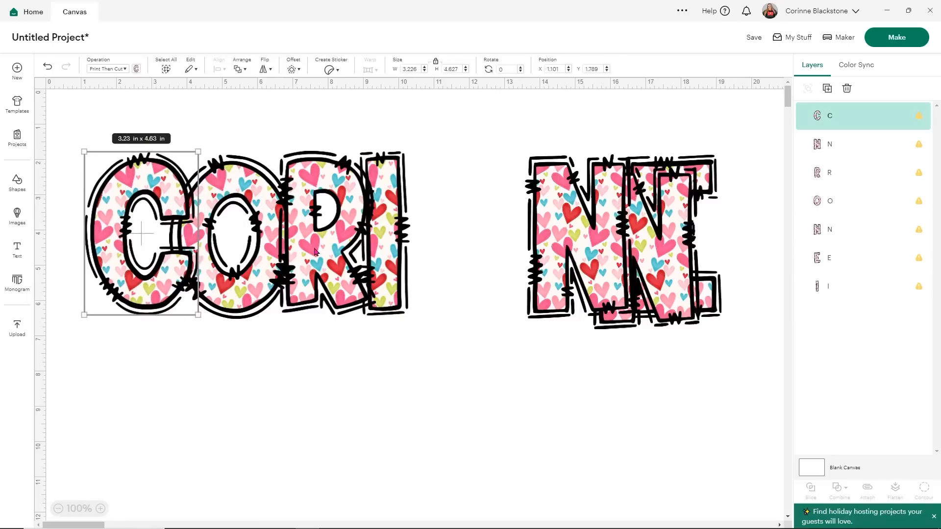
Step: Send the R backward one level, behind the O
right_click(315, 251)
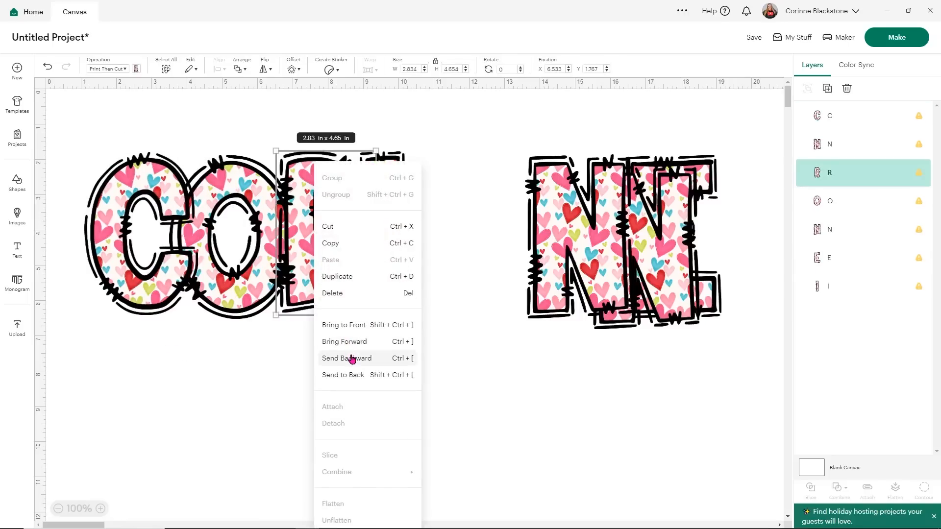
left_click(351, 359)
left_click(405, 357)
Step: Nudge the I against the R and move the topmost N next to the I
left_click(390, 254)
left_click_drag(389, 250, 394, 251)
left_click_drag(560, 255, 451, 252)
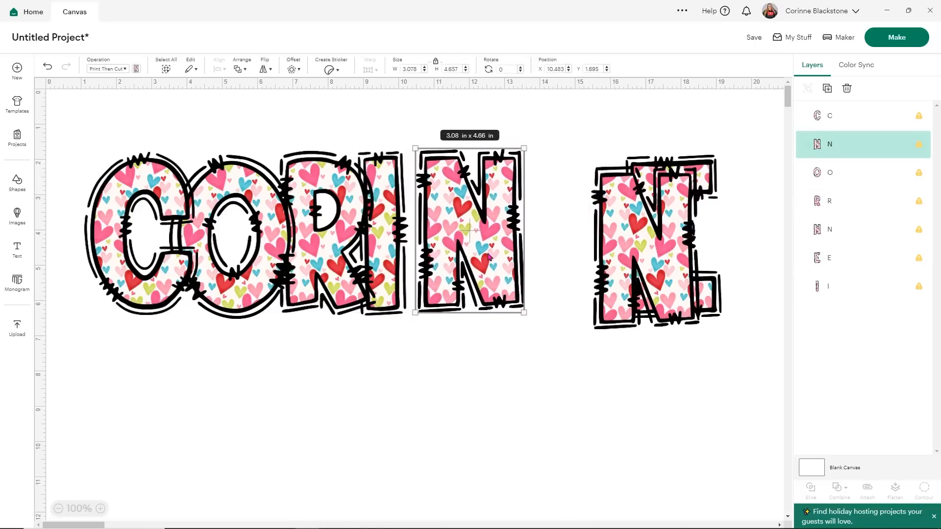
Step: Move the first N to the bottom of the layer order and overlap it with the I
right_click(443, 212)
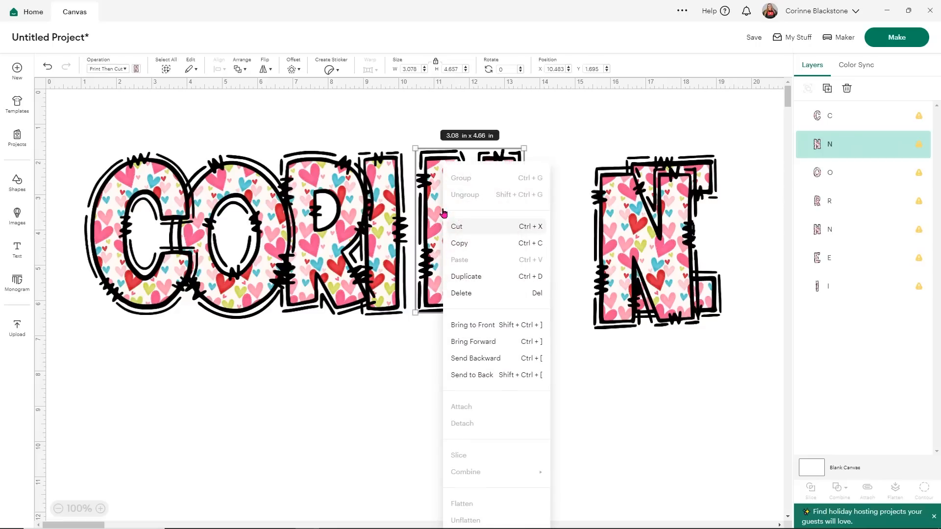
left_click(583, 379)
left_click_drag(512, 258, 506, 258)
left_click_drag(828, 150, 851, 294)
left_click_drag(493, 208, 469, 212)
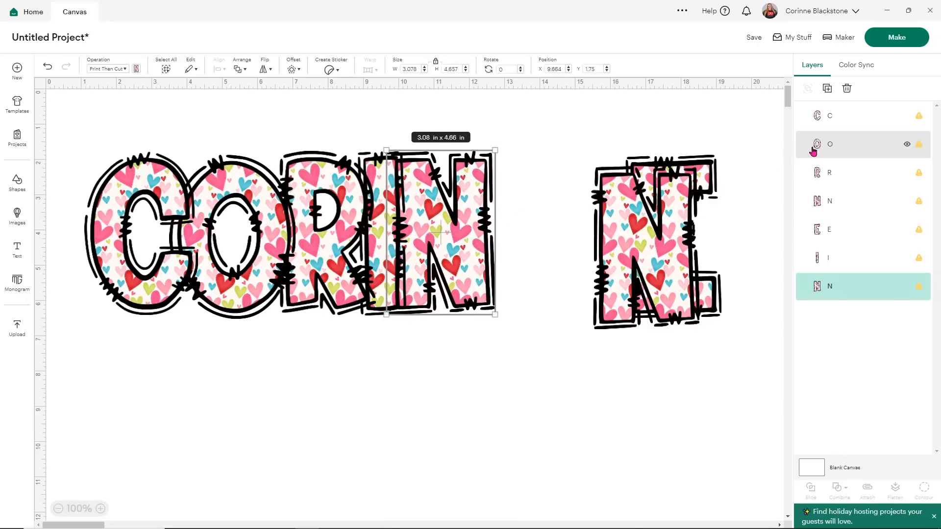
Step: Place the second N and the E at the end of the name, each layered behind and overlapping the letter before it
left_click_drag(828, 199, 846, 269)
left_click_drag(613, 235, 494, 225)
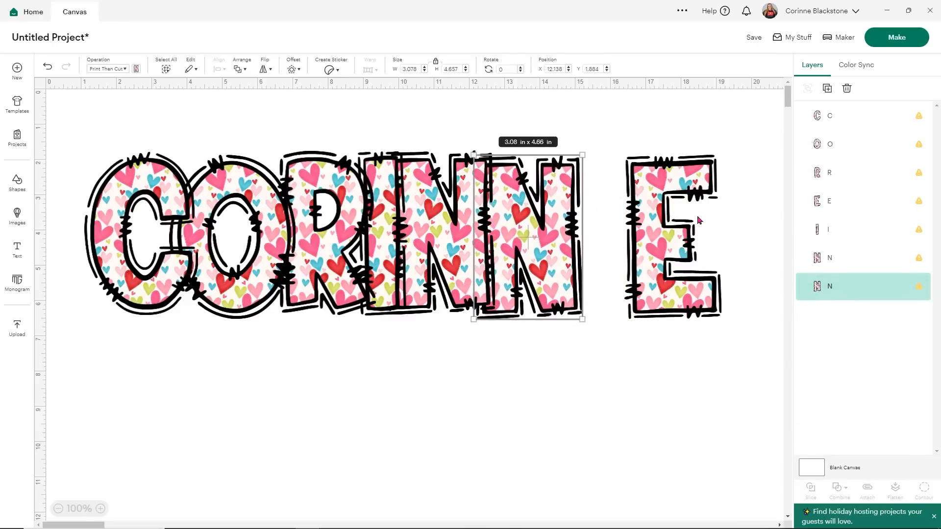
left_click_drag(830, 201, 830, 288)
left_click_drag(634, 203, 570, 192)
Step: Stagger the letters by lowering the I and shifting the O and C slightly
left_click_drag(393, 216, 393, 229)
mouse_move(259, 246)
left_mouse_down()
mouse_move(268, 259)
mouse_move(264, 248)
left_mouse_up()
left_click_drag(147, 288, 158, 283)
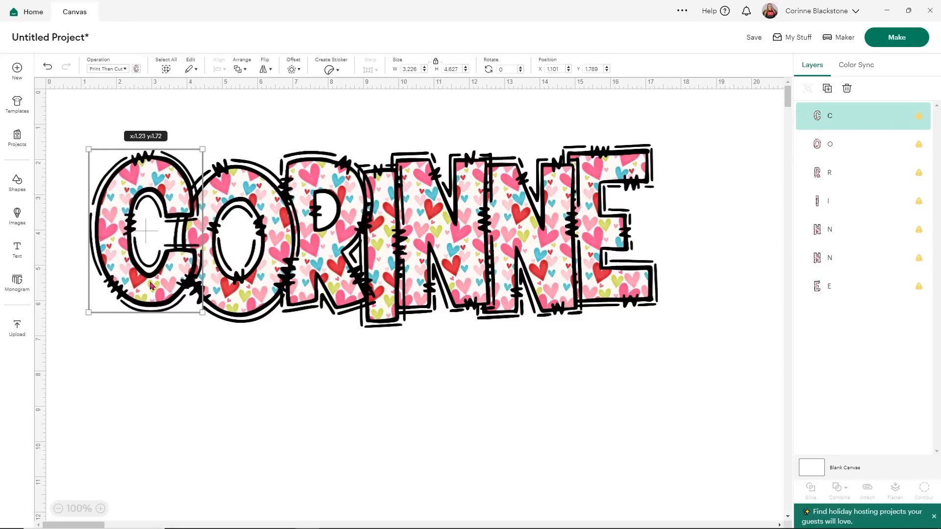
left_click(404, 372)
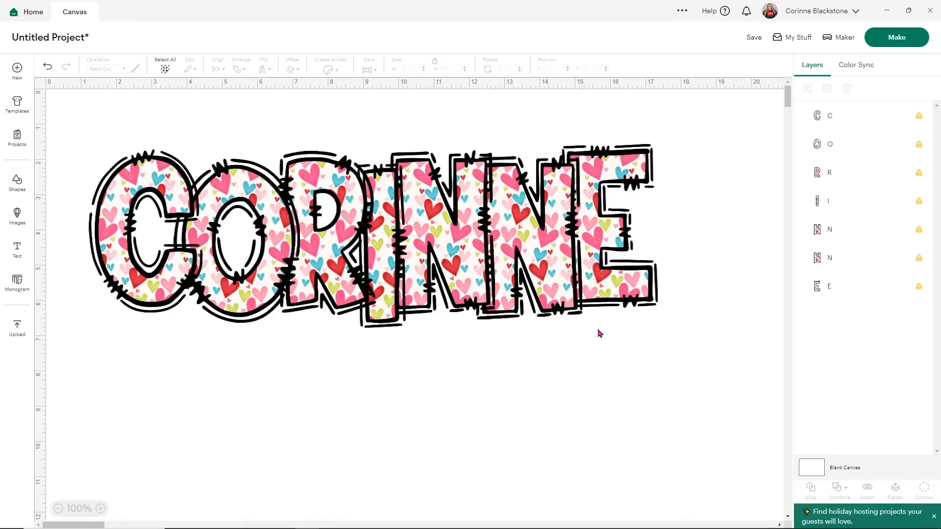
Step: Enlarge the C to about 3.42 x 4.91 in and shift it so it slightly overlaps the O
left_click(136, 282)
left_click_drag(202, 312, 210, 322)
left_click_drag(155, 296, 146, 297)
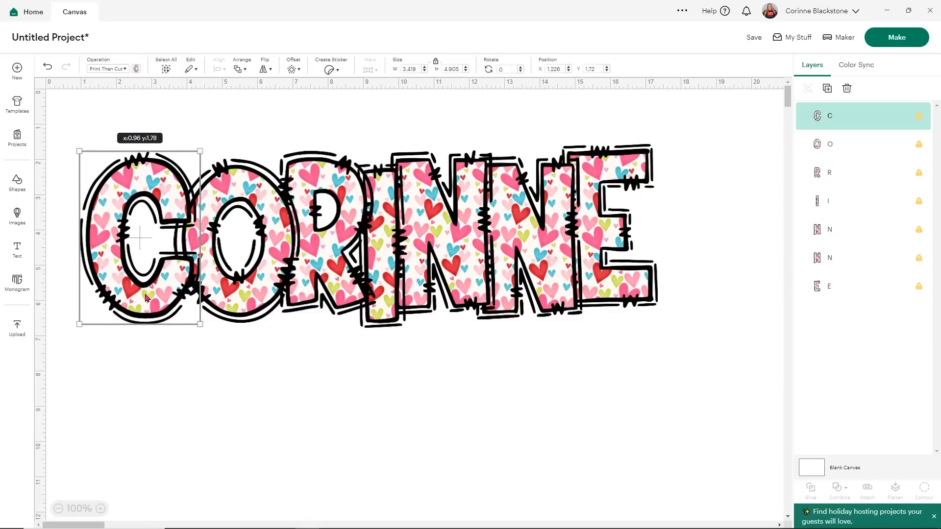
left_click(316, 351)
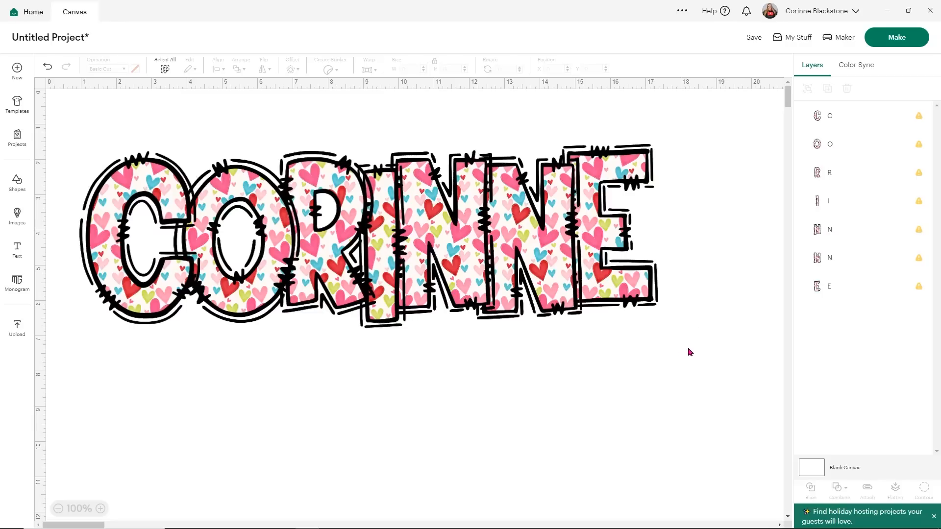
Step: Flatten all the letters together and set the canvas color to light periwinkle blue
left_click_drag(634, 381, 29, 172)
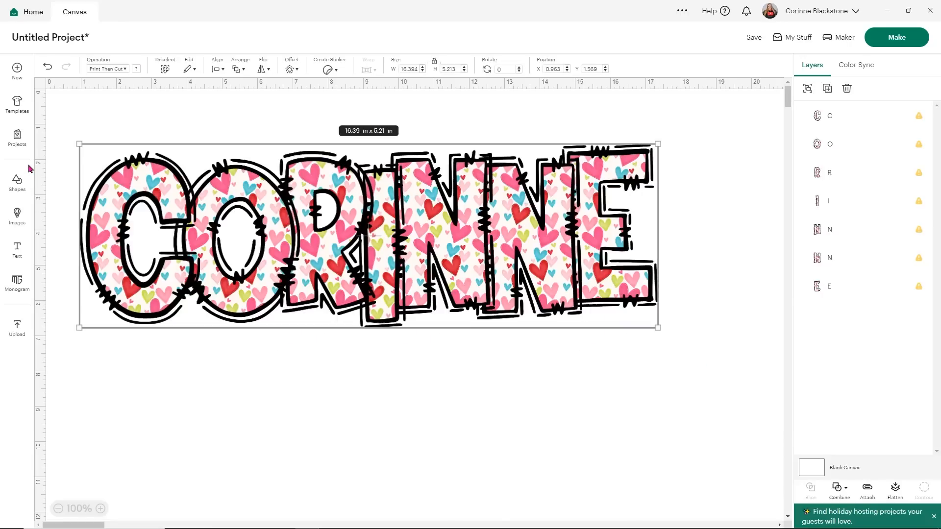
left_click(895, 489)
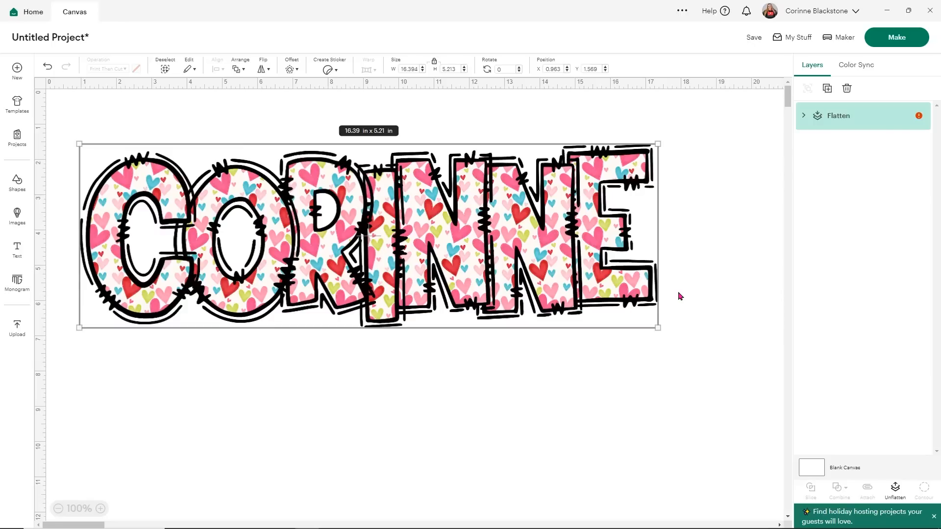
left_click(814, 470)
left_click(321, 69)
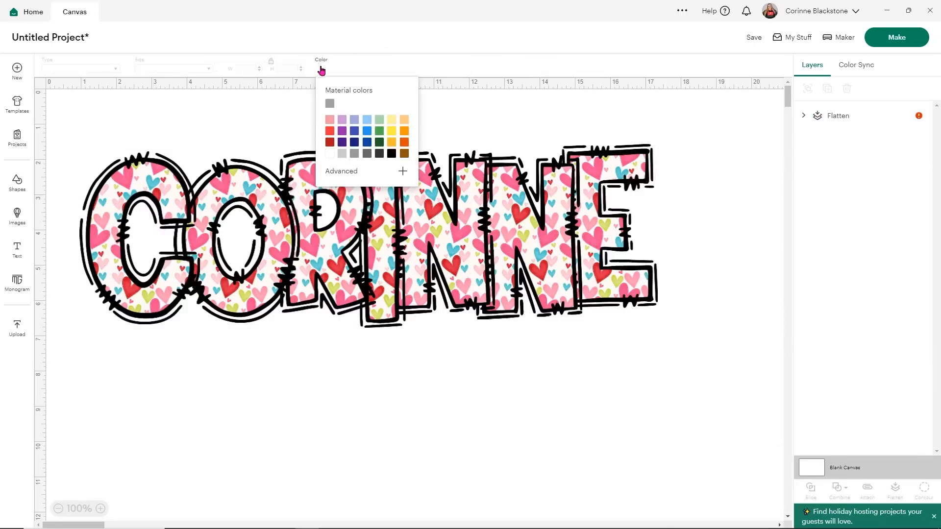
left_click(354, 120)
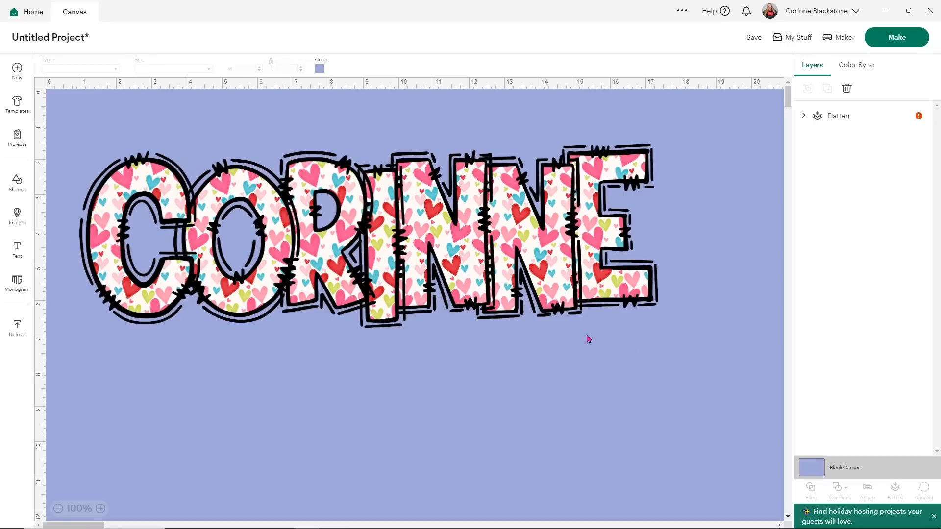
Step: Add a 0.28 in welded offset with rounded corners around the flattened name and color it white
left_click(336, 222)
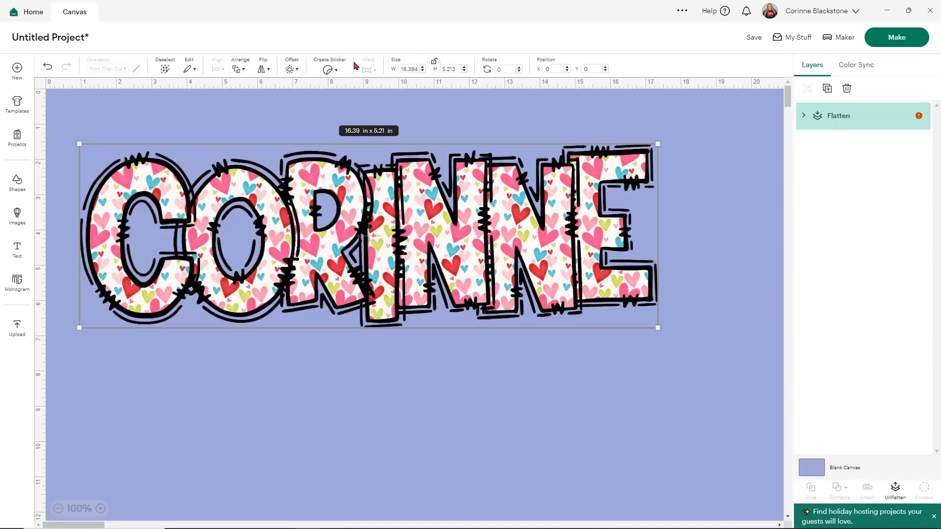
left_click(293, 71)
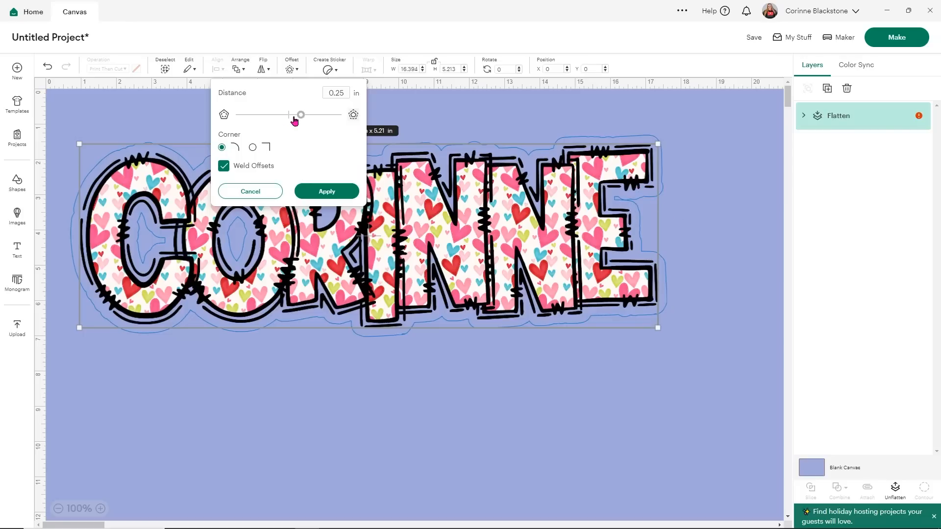
left_click(345, 93)
key("BackSpace")
type("8")
left_click(333, 139)
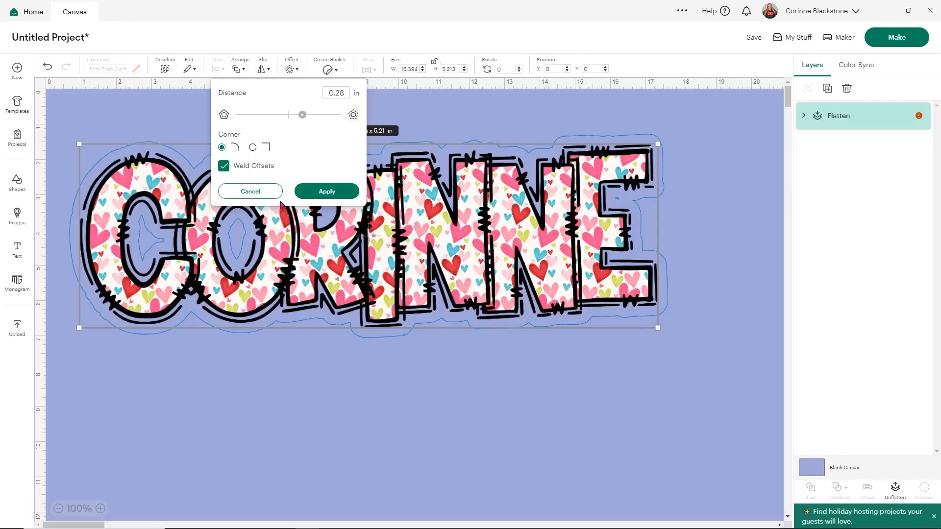
left_click(319, 191)
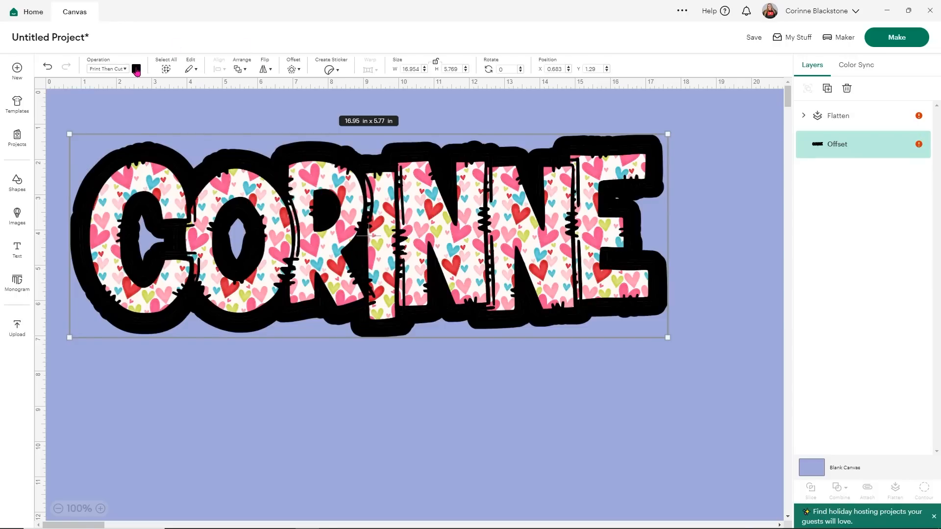
left_click(137, 71)
left_click(146, 128)
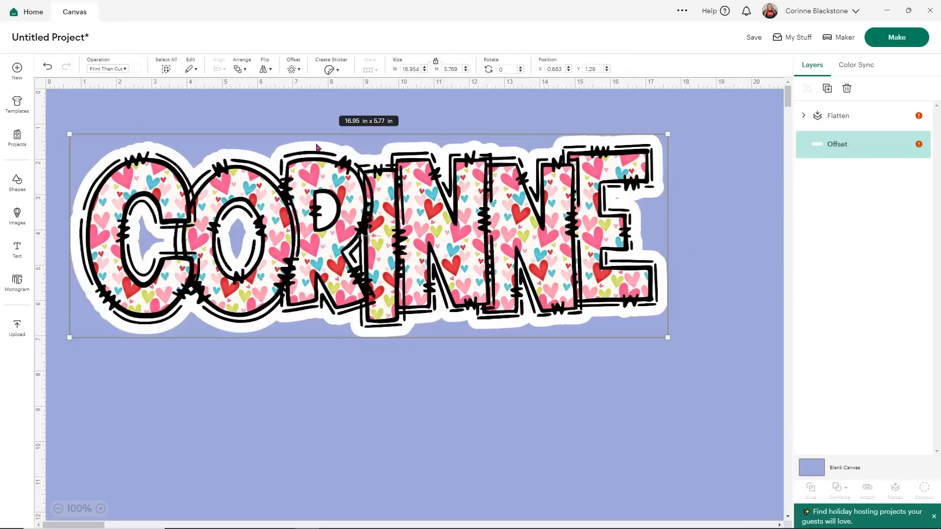
Step: Change the offset's operation to Basic cut and hide all of its inner contours
left_click(126, 70)
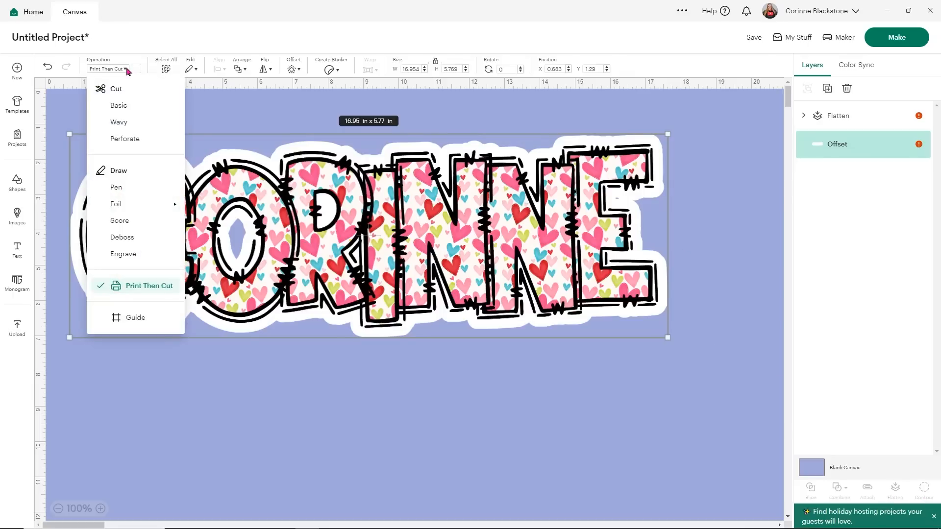
left_click(120, 103)
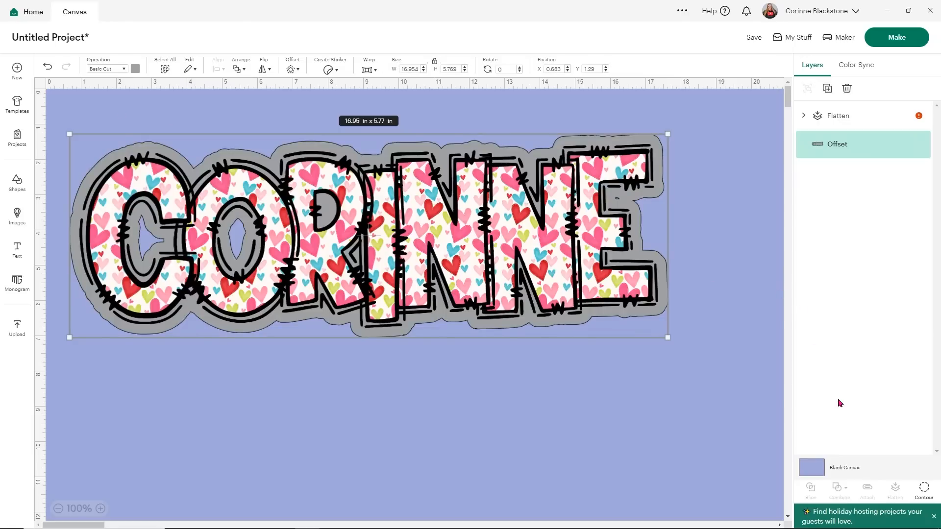
left_click(924, 491)
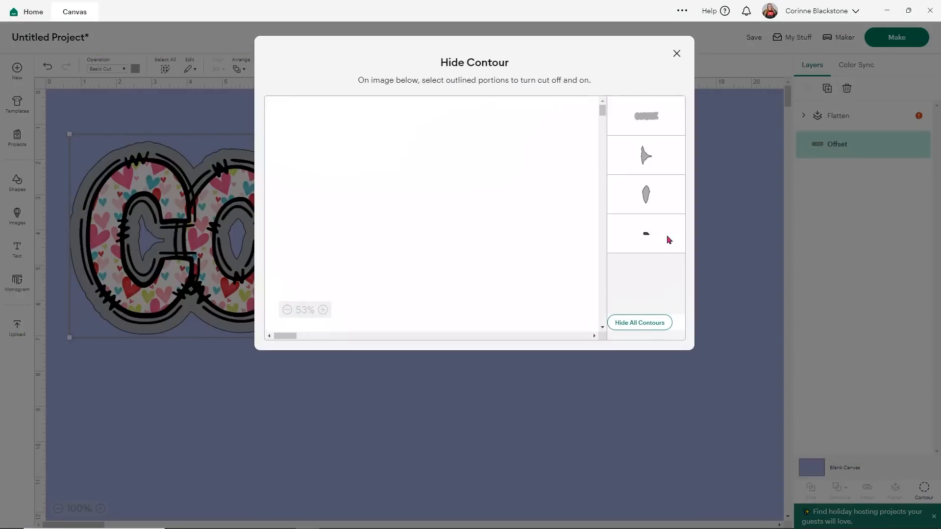
left_click(640, 325)
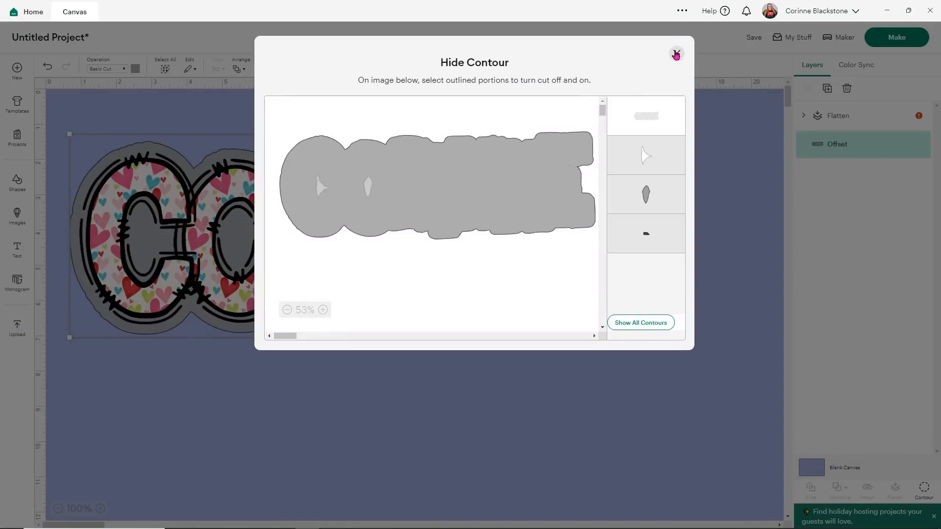
left_click(677, 54)
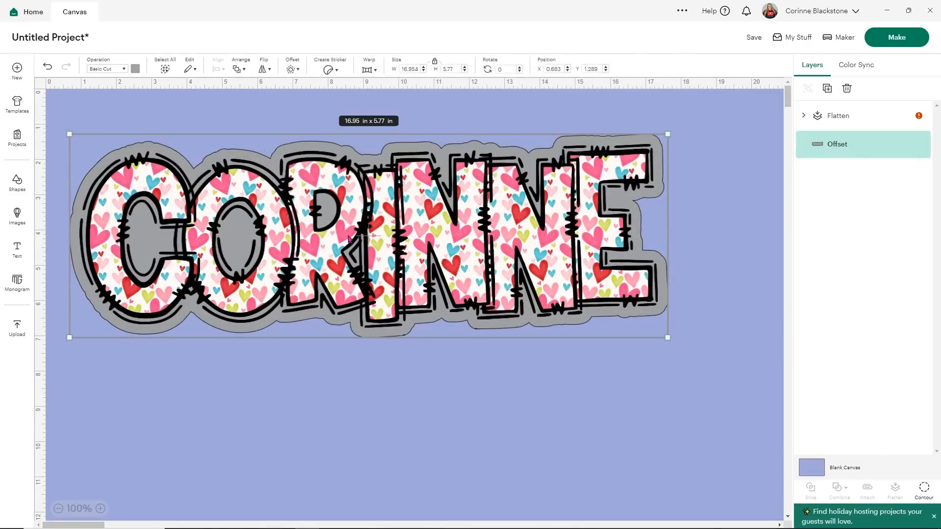
Step: Color the solid Basic cut offset white
left_click(136, 69)
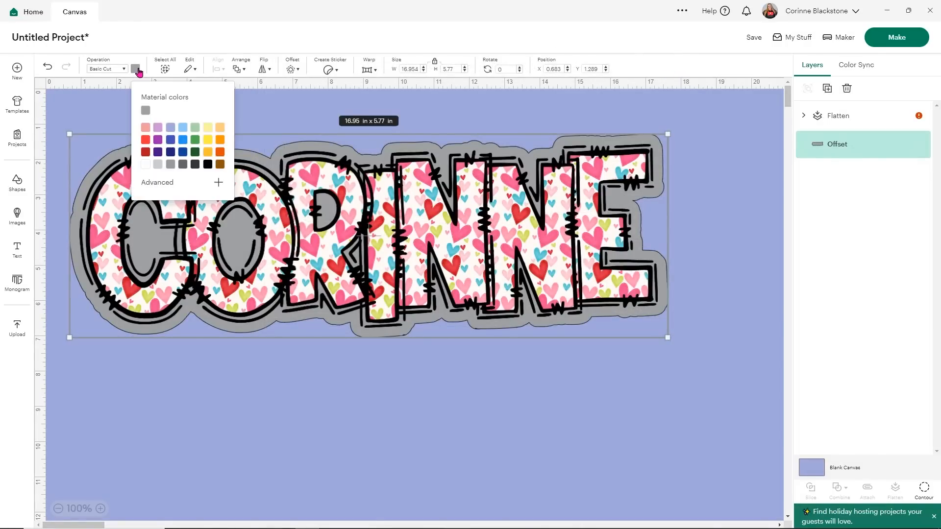
left_click(146, 165)
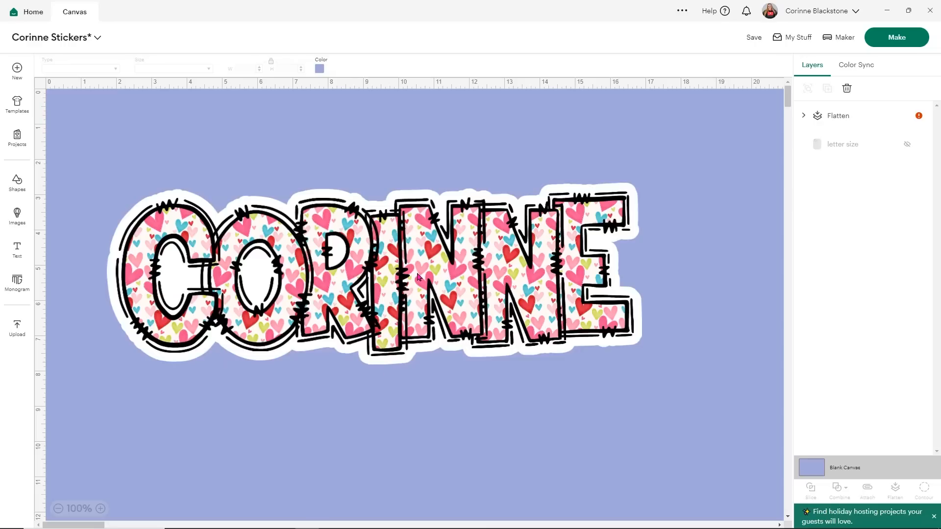
Step: Add a 0.139 in welded, rounded offset around the flattened sticker and change it to Basic cut
left_click(386, 240)
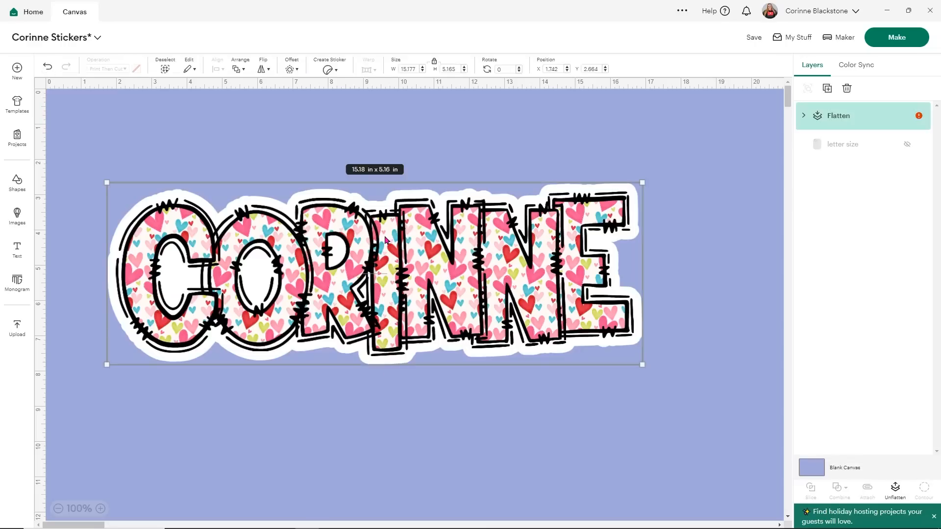
left_click(297, 70)
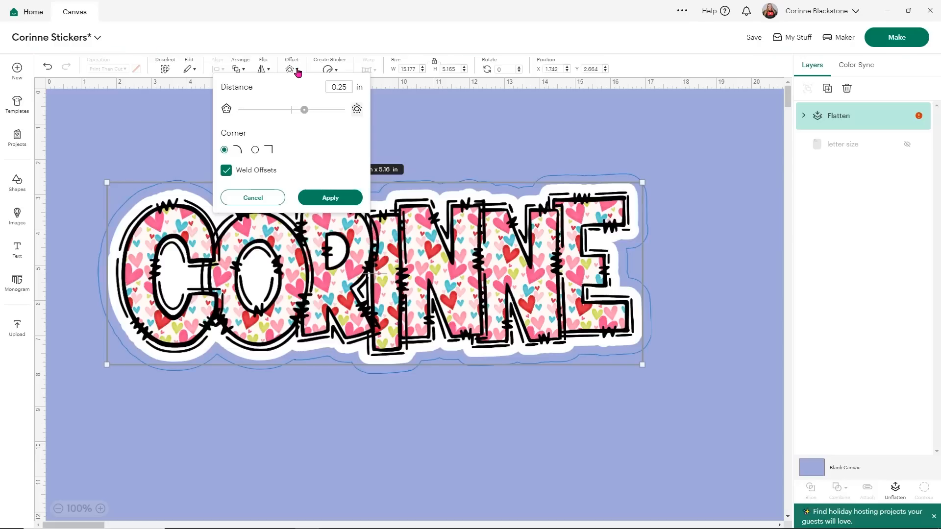
left_click_drag(306, 113, 300, 113)
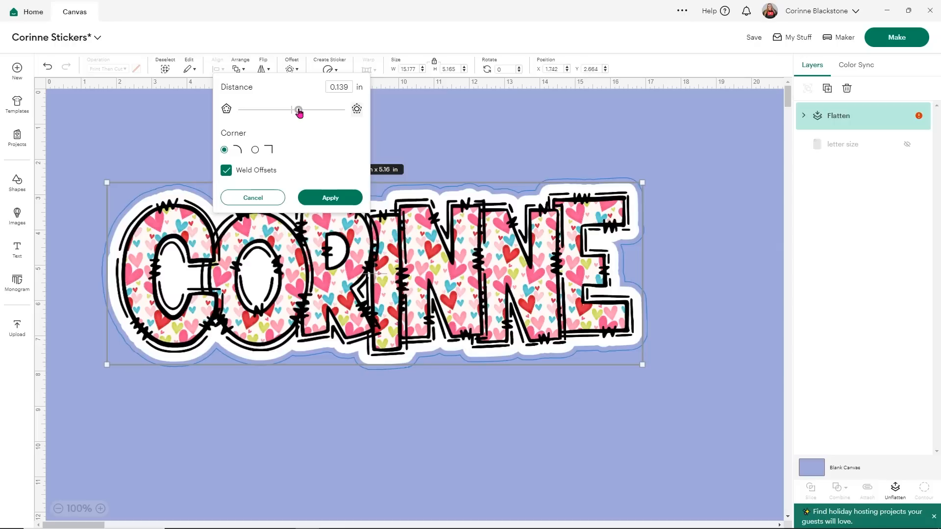
left_click(330, 198)
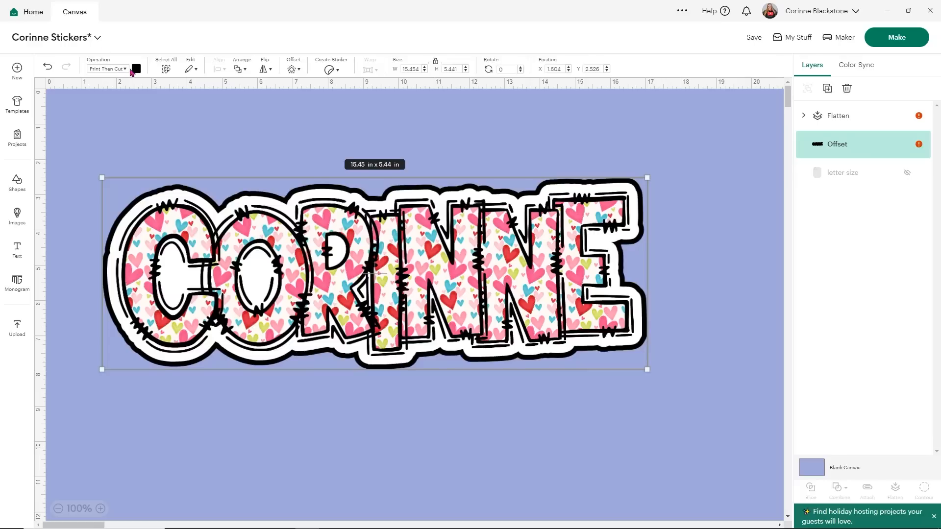
left_click(124, 69)
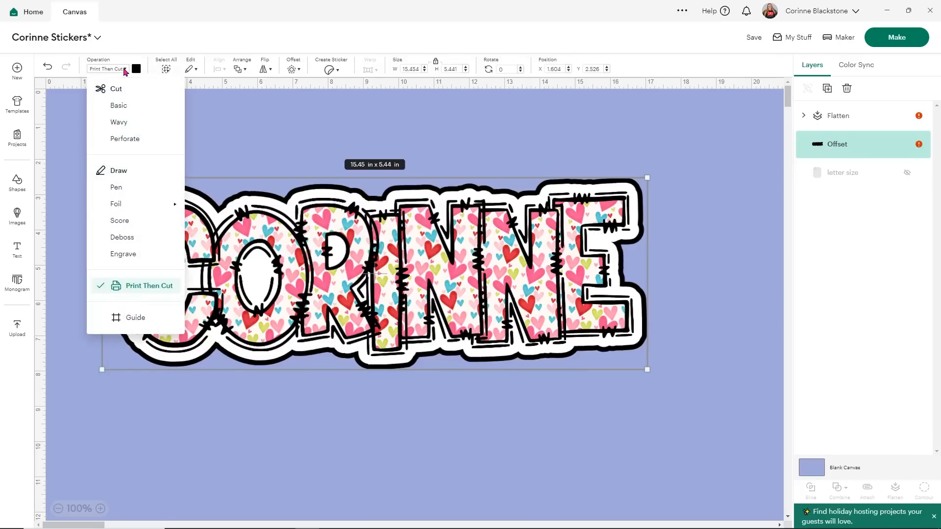
left_click(118, 106)
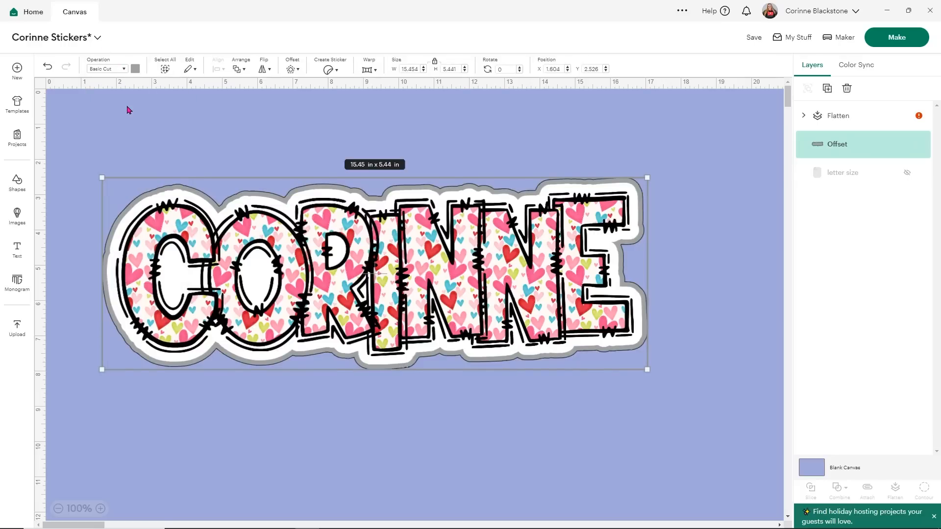
Step: Try white as the color of the outer Basic cut offset
left_click(135, 69)
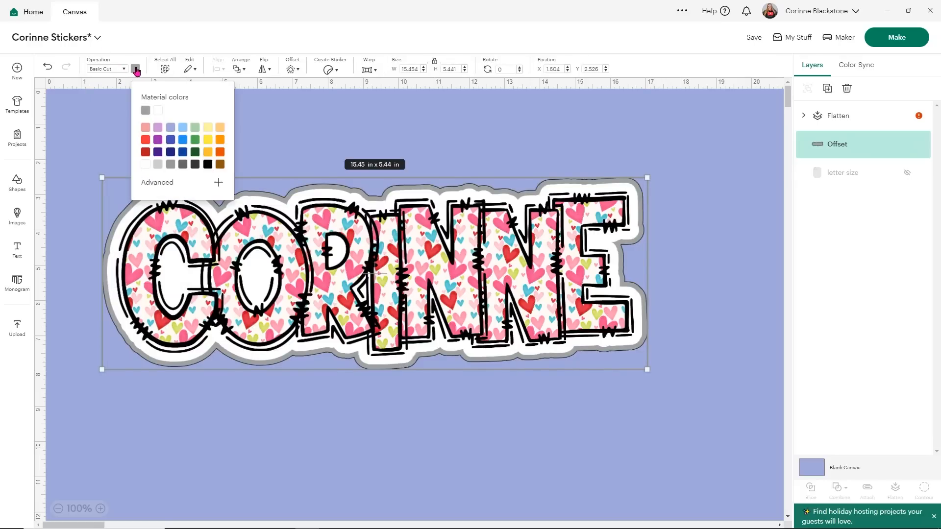
left_click(158, 110)
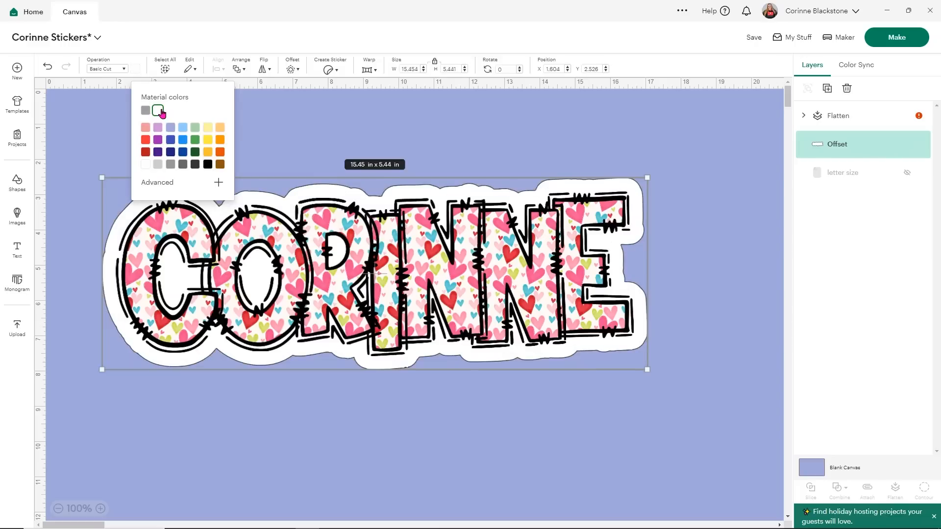
left_click(684, 186)
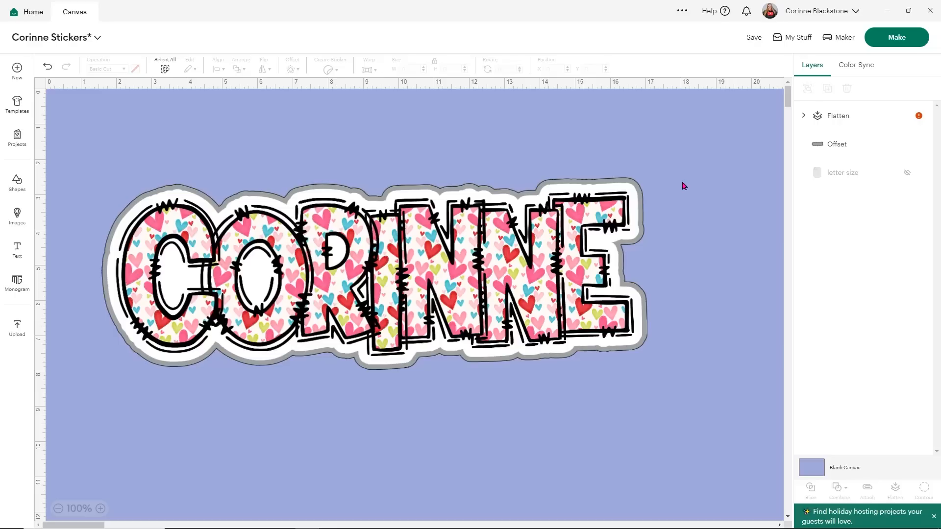
Step: Duplicate the outer Basic cut offset layer eight times
left_click(820, 151)
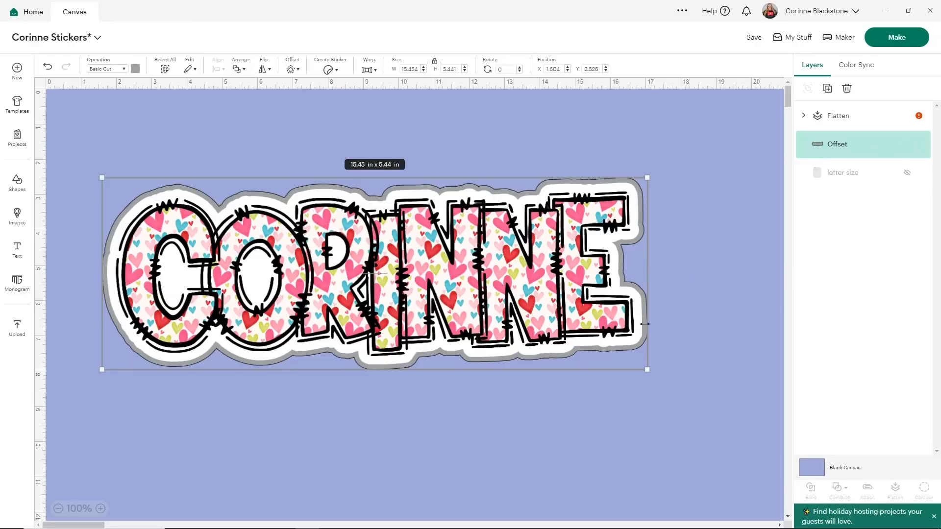
left_click(827, 88)
left_click(828, 88)
left_click(827, 89)
left_click(827, 89)
left_click(827, 88)
left_click(827, 88)
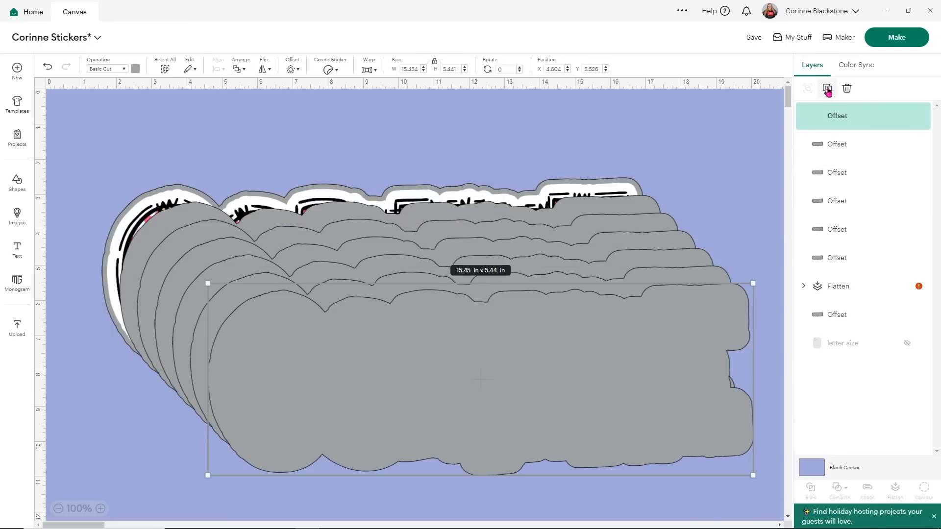
left_click(827, 88)
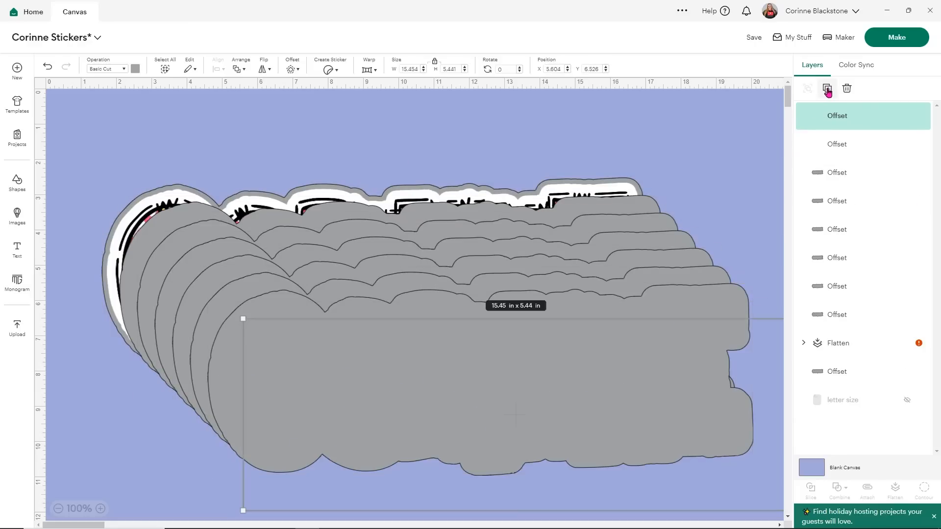
Step: Duplicate the outer offset layer once more, and center all the offset copies and the flattened sticker on one another
left_click(827, 88)
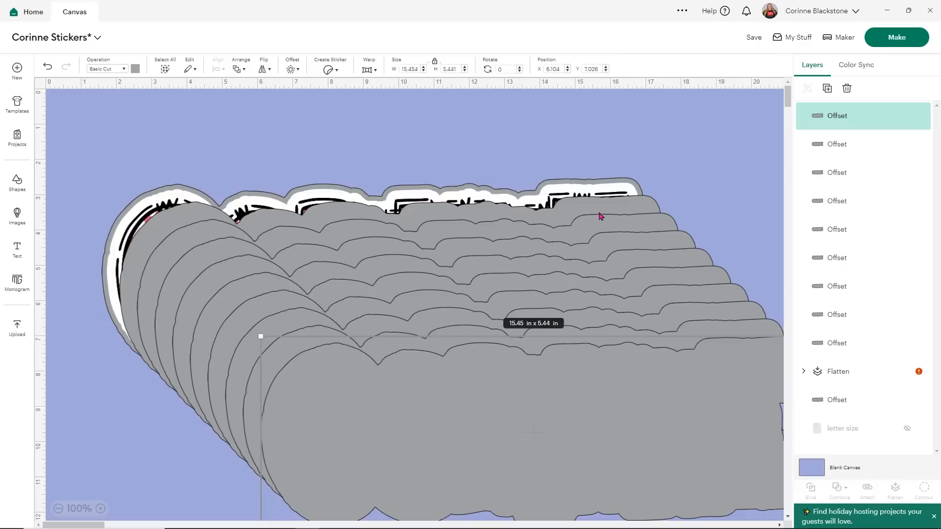
left_click_drag(109, 172, 544, 463)
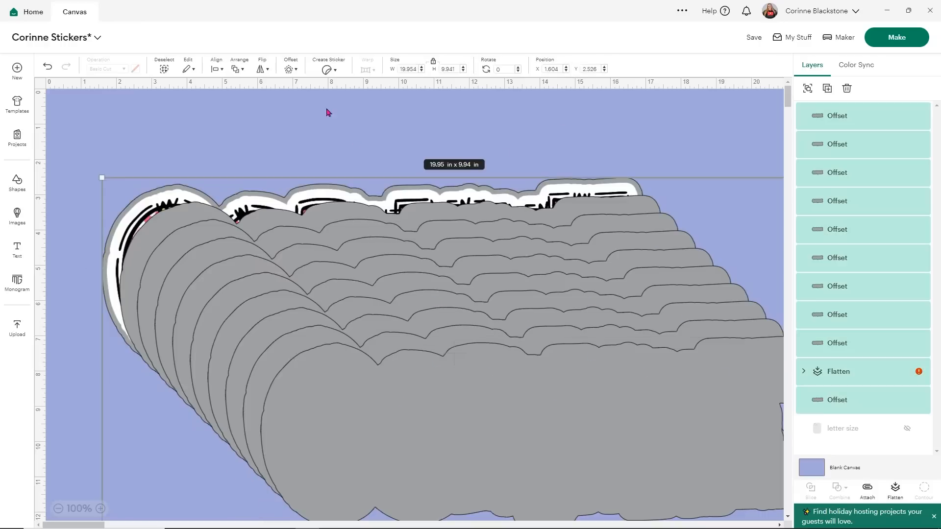
left_click(217, 69)
left_click(250, 207)
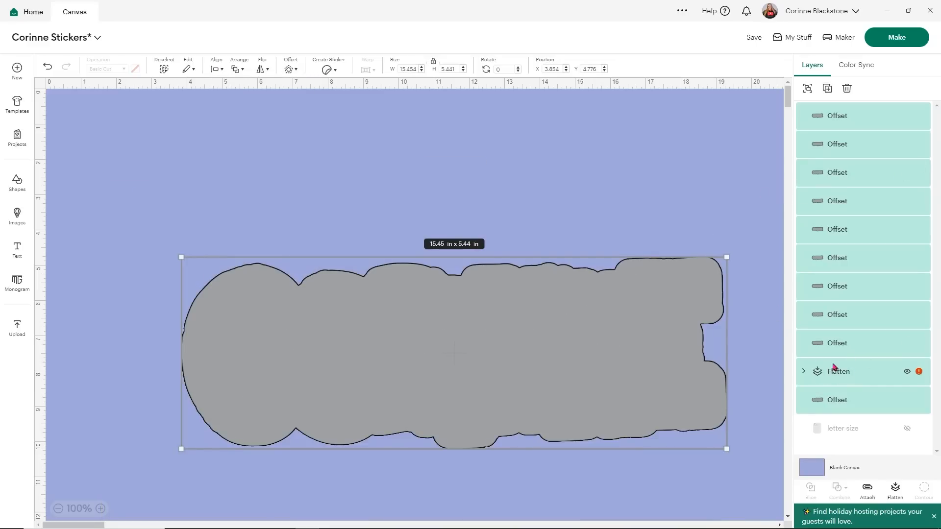
Step: Hide the flattened sticker, color all the Basic cut offset layers white, and attach them together
left_click(907, 372)
left_click_drag(392, 110, 593, 401)
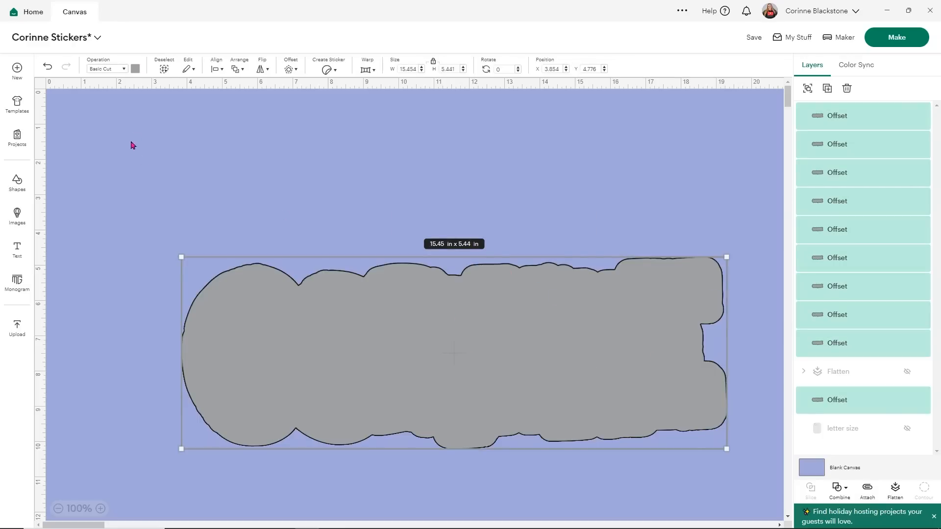
left_click(135, 69)
left_click(146, 165)
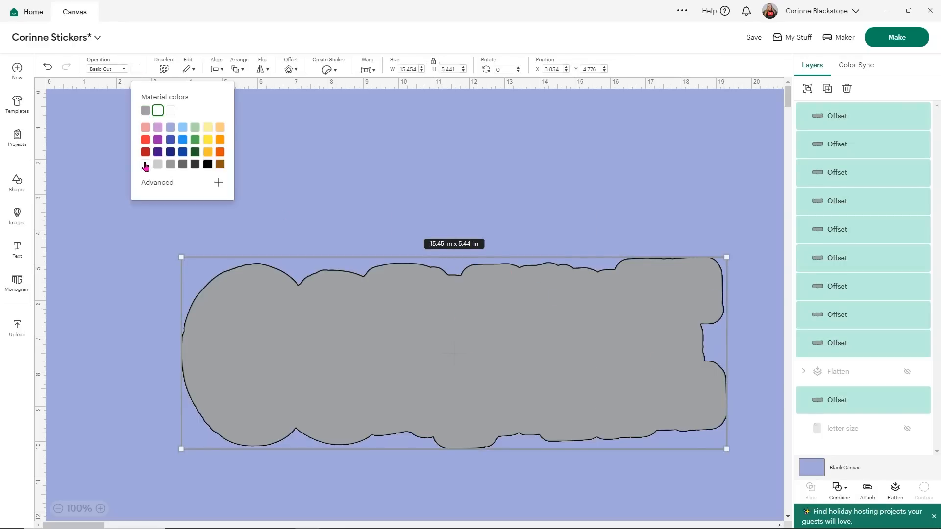
left_click(867, 492)
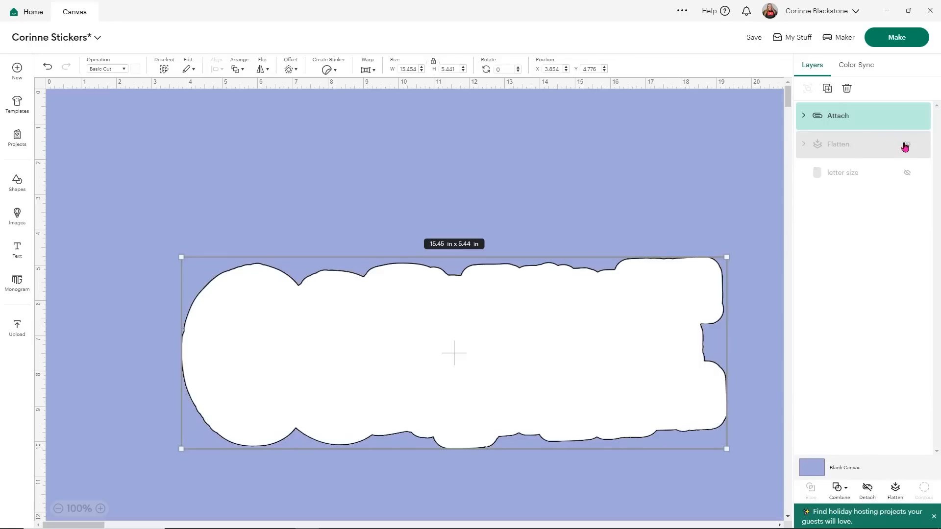
Step: Show the flattened sticker again and move its layer above the attached offset stack
left_click(906, 146)
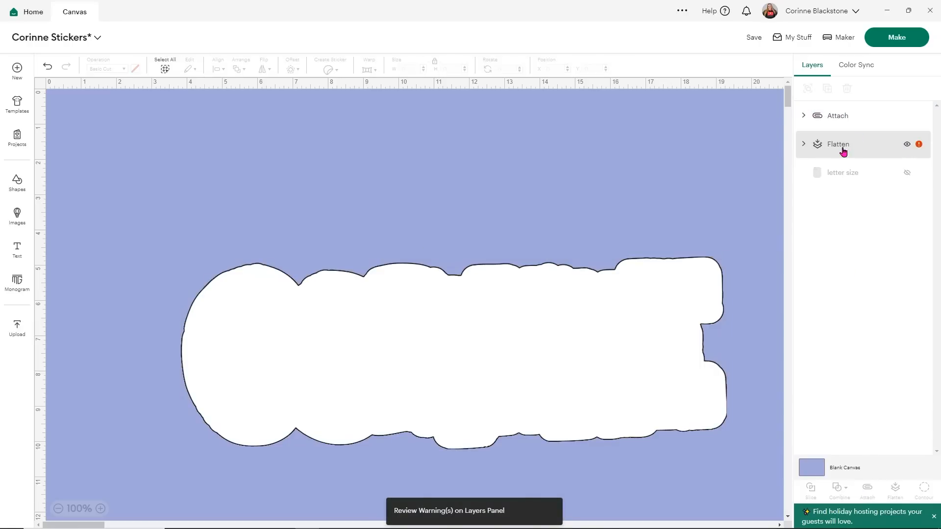
left_click_drag(842, 143, 836, 101)
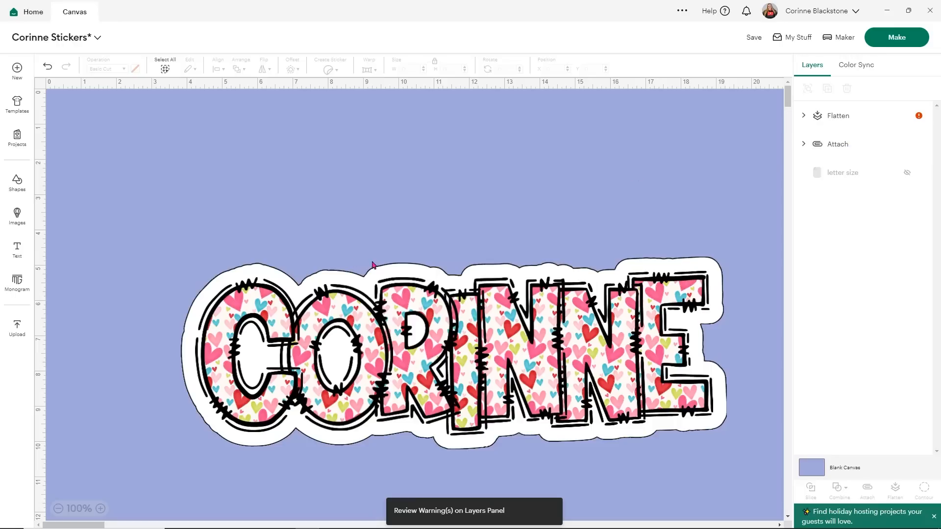
Step: Try light green as the color of the attached offset stack and return it to white
left_click(837, 145)
left_click(136, 68)
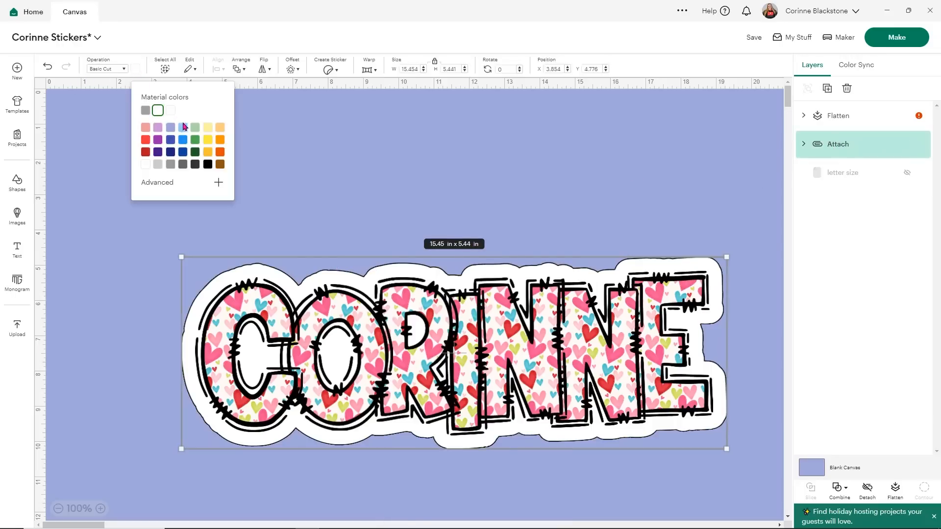
left_click(195, 128)
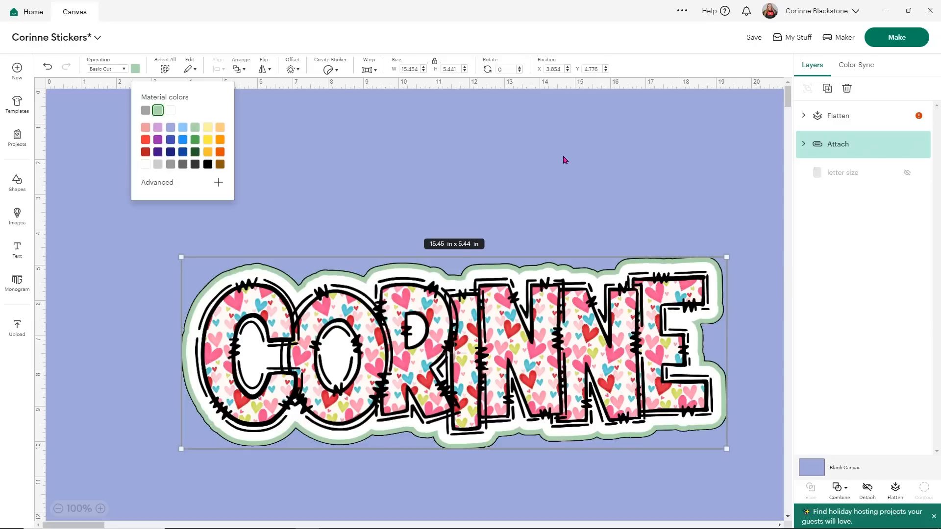
left_click(170, 110)
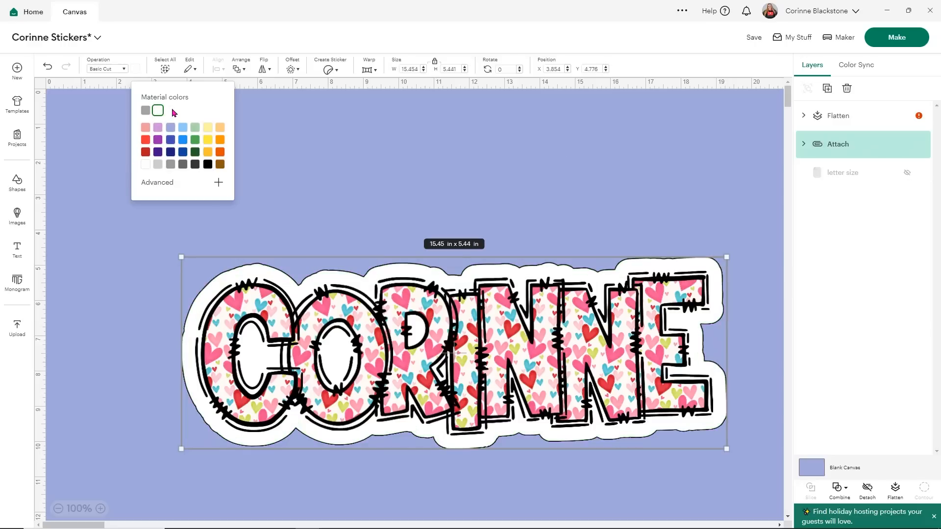
left_click(142, 240)
Step: Attach the flattened sticker to the offset stack, move the attached name higher on the canvas, and expand its layer
left_click_drag(144, 221, 728, 414)
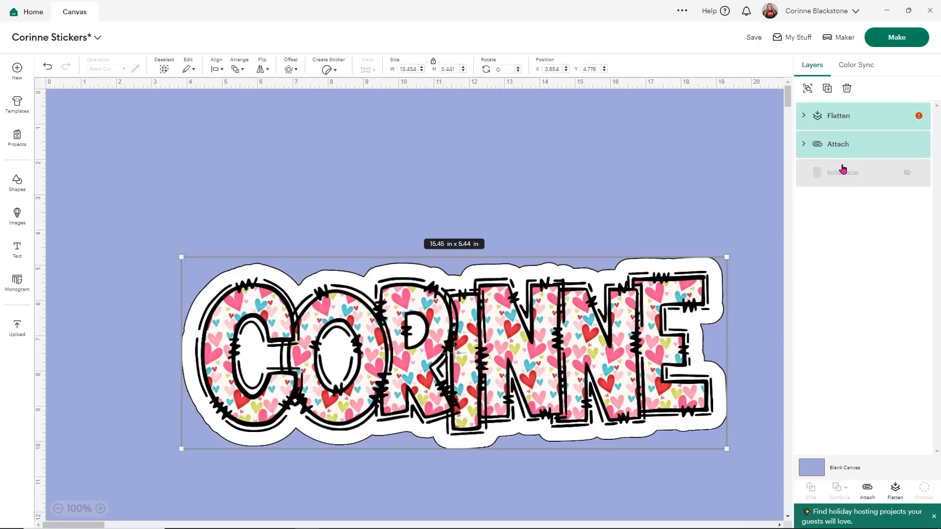
left_click(867, 488)
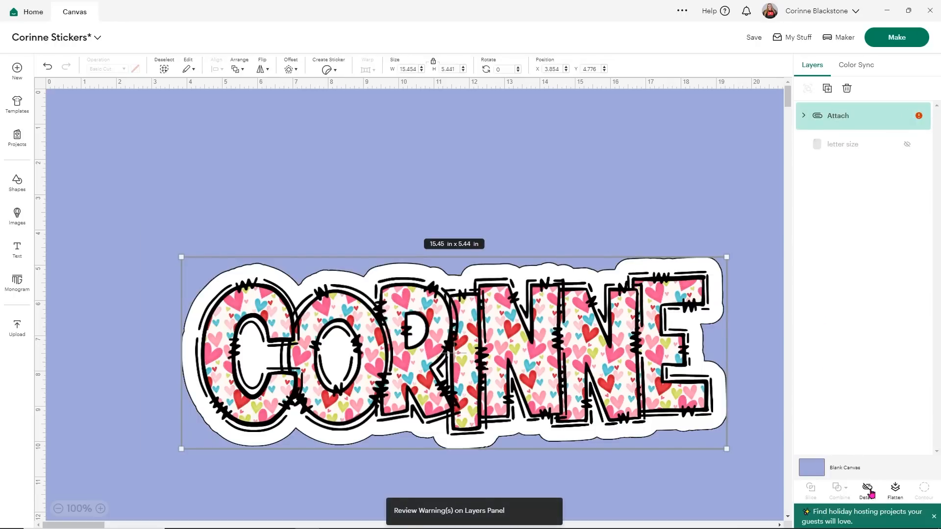
left_click_drag(523, 356, 480, 262)
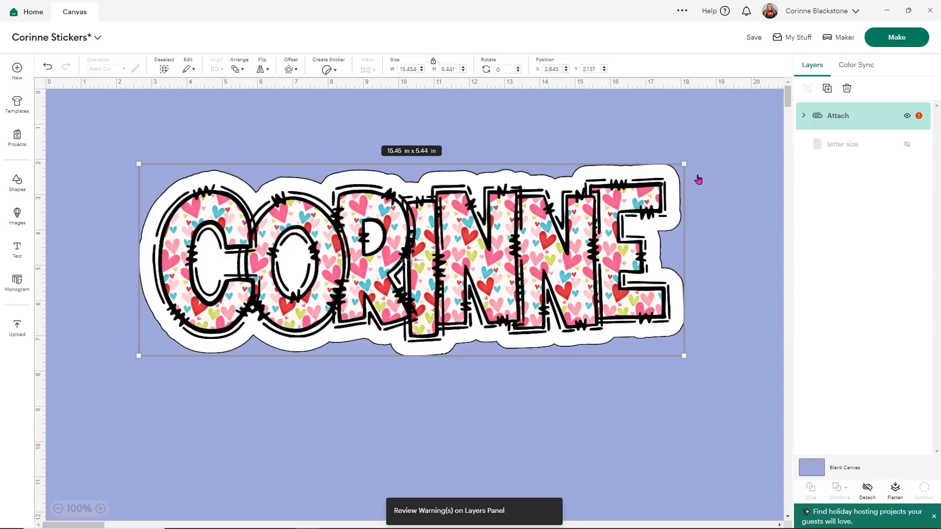
left_click(804, 118)
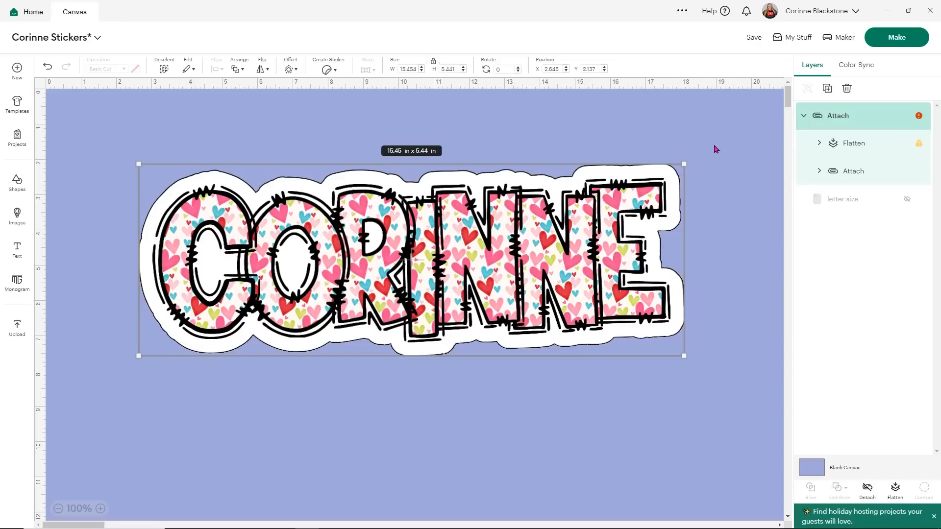
Step: Shrink the attached name to about 8 in wide and move it near the middle of the canvas
left_click_drag(686, 361, 426, 267)
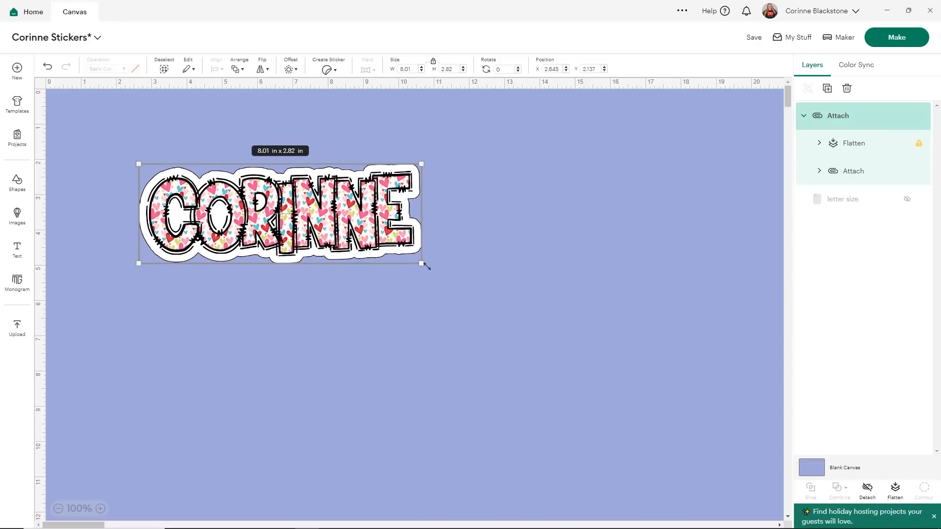
left_click_drag(258, 211, 419, 239)
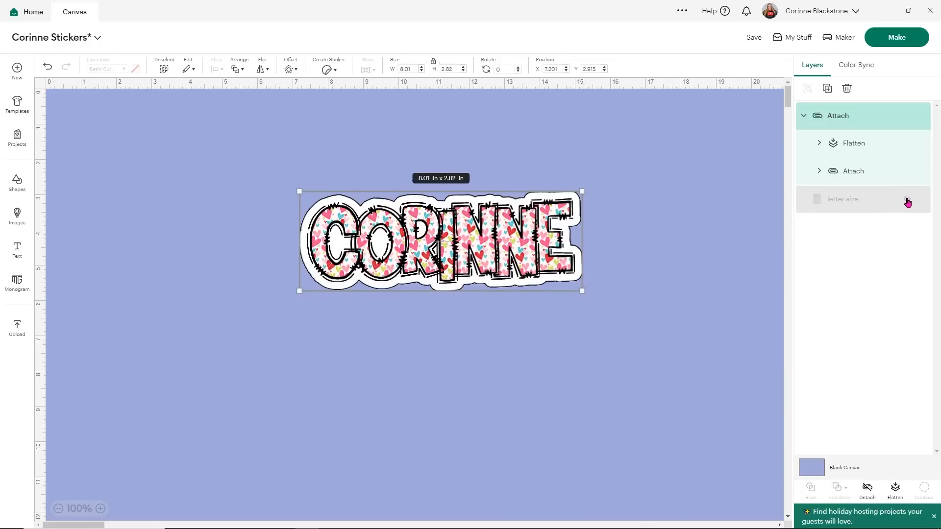
Step: Show the letter size template and fit the attached name across it at about 7.25 in wide
left_click(907, 200)
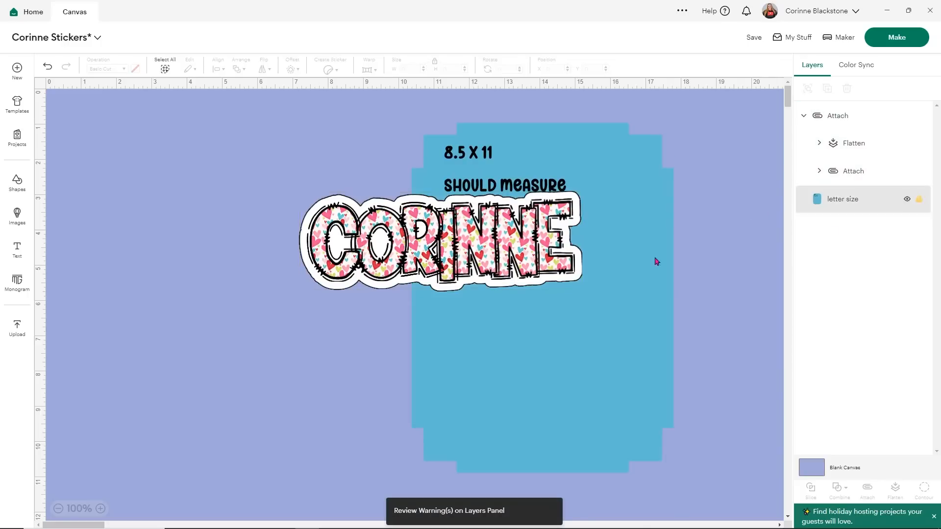
left_click_drag(593, 391, 571, 393)
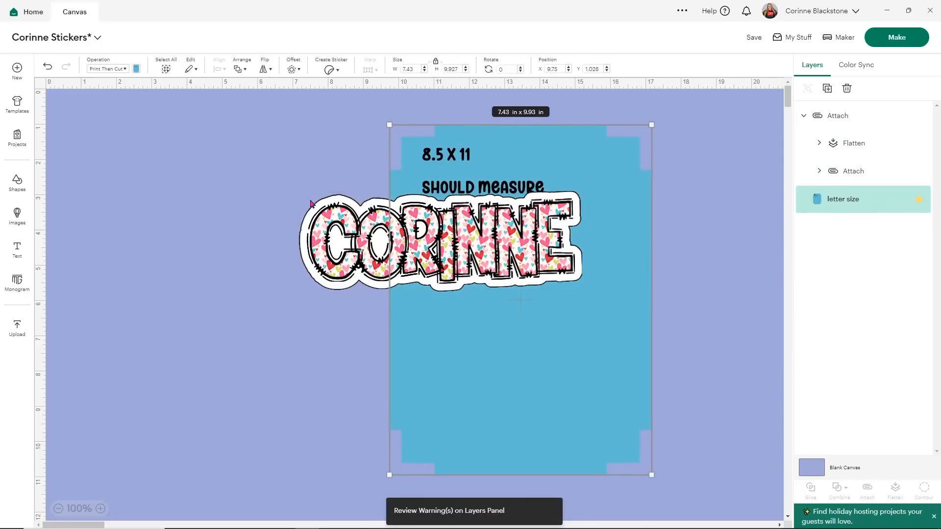
left_click_drag(506, 241, 600, 383)
left_click_drag(674, 431, 648, 423)
left_click_drag(544, 351, 538, 209)
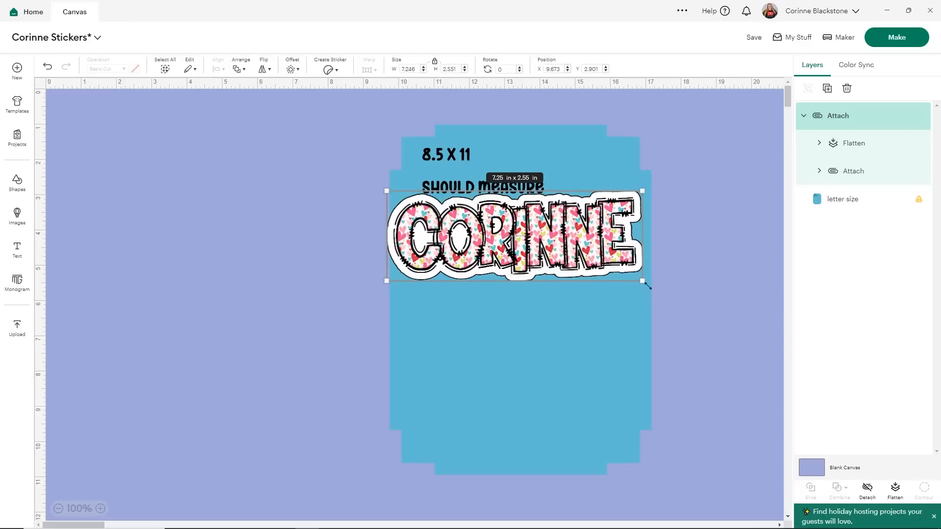
Step: Rotate the name about 90° clockwise, place it along the template's left side, and enlarge it to about 9.1 in long
left_click_drag(645, 287, 473, 368)
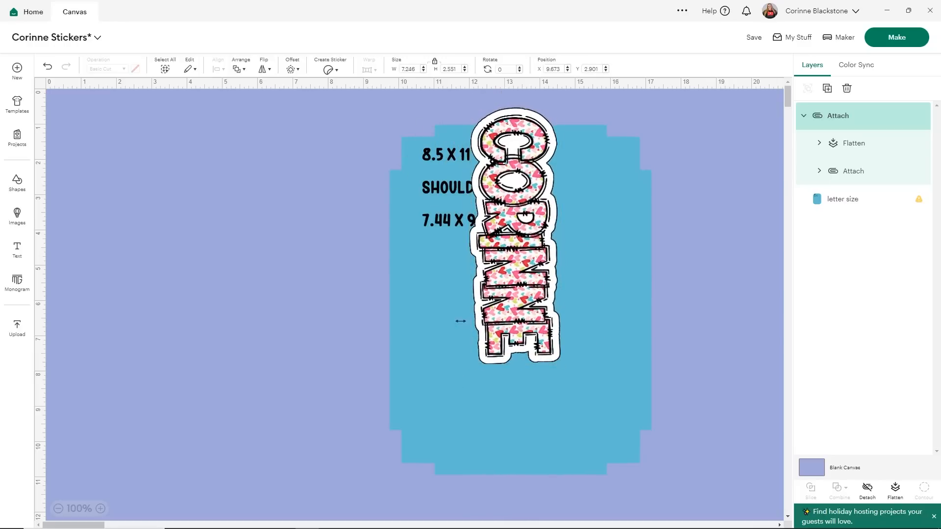
left_click_drag(515, 269, 447, 301)
left_click(489, 391)
left_click_drag(490, 392, 518, 460)
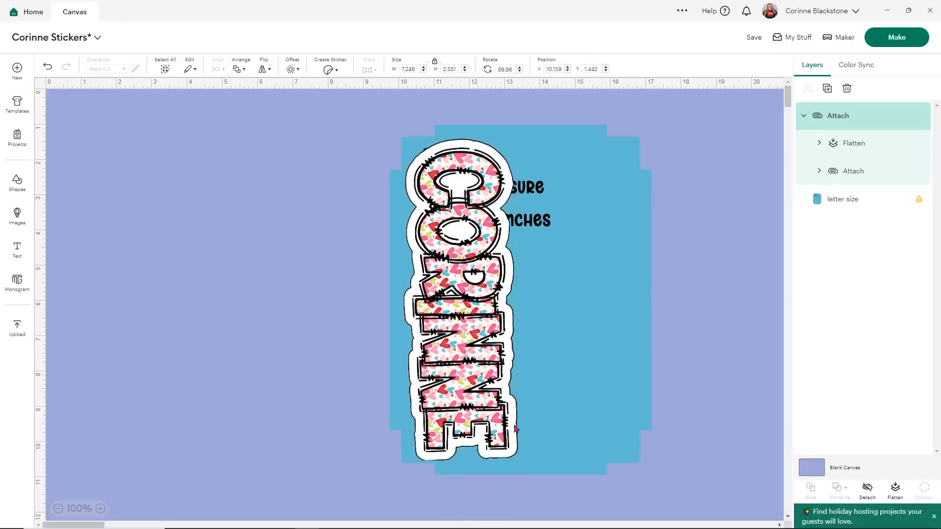
Step: Duplicate the vertical name, place the copy beside the original at the template's top, and shrink it to about 5.12 in long
left_click(827, 88)
left_click_drag(450, 284, 579, 309)
left_click_drag(613, 432, 583, 318)
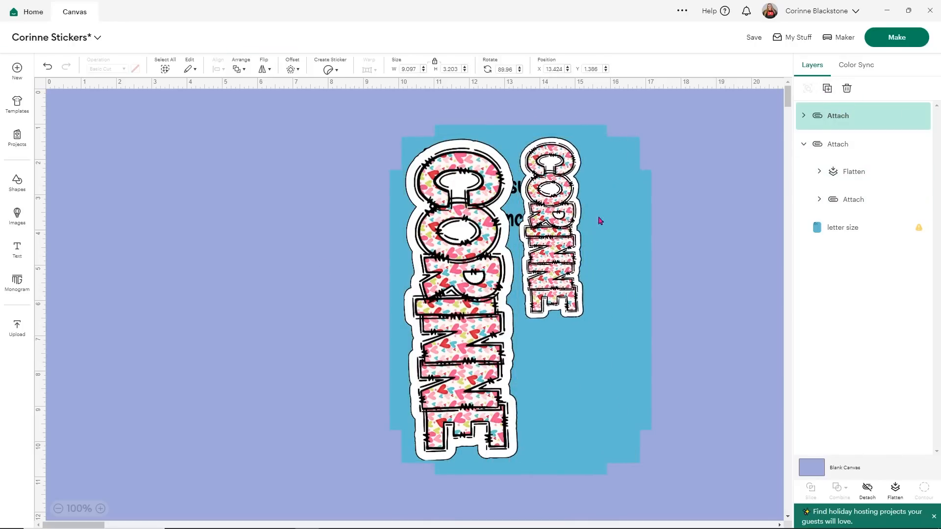
Step: Duplicate the smaller name, place the copy directly below it, and shrink it to about 3.89 in long
left_click(828, 88)
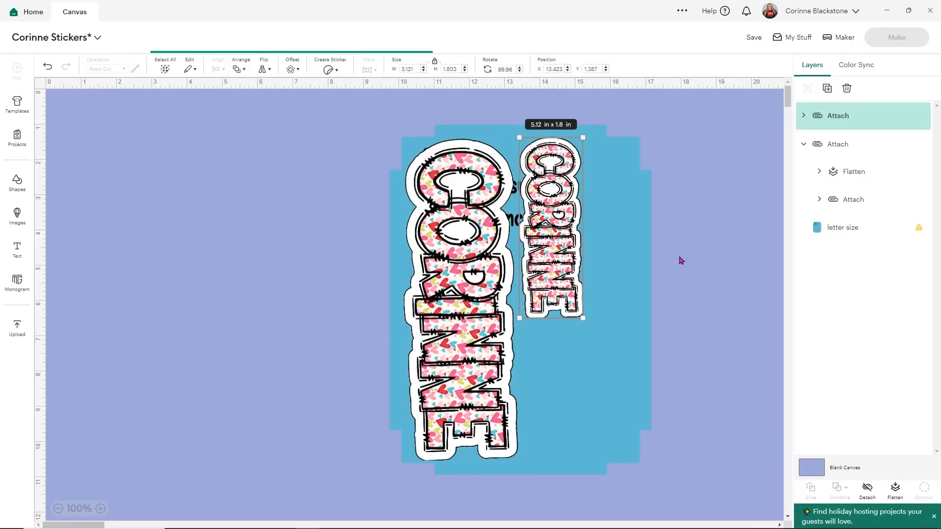
left_click_drag(583, 248, 573, 420)
left_click_drag(593, 490, 578, 443)
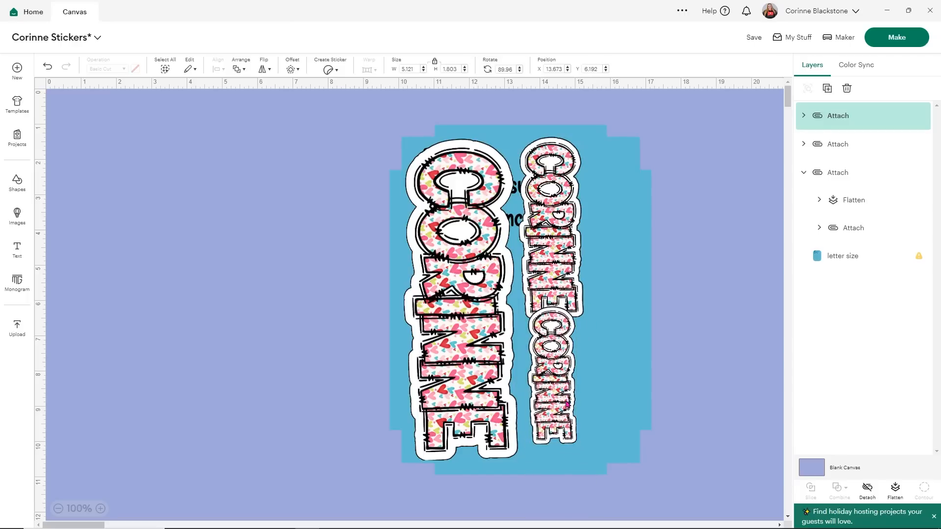
left_click(567, 398)
left_click_drag(563, 375, 555, 390)
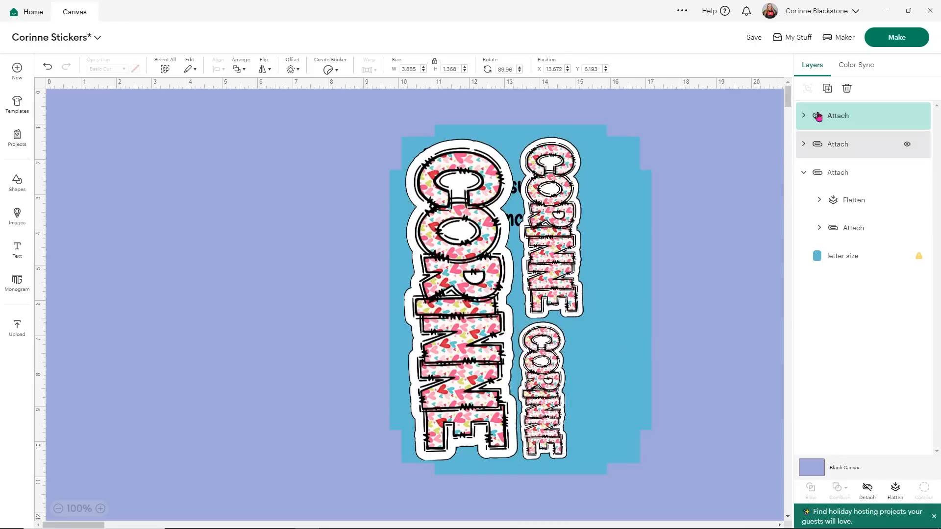
Step: Duplicate the smallest name and place the copy to its right in the lower part of the template
left_click(827, 89)
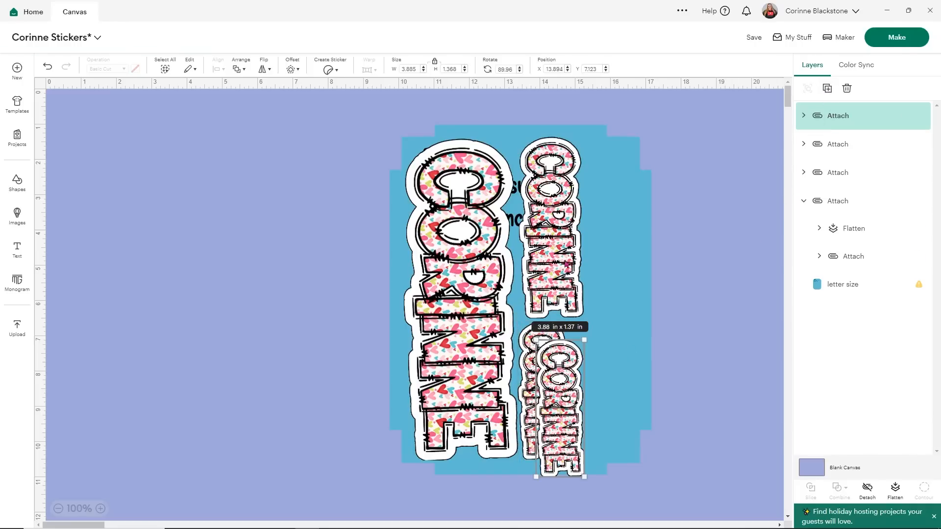
left_click_drag(565, 405, 599, 389)
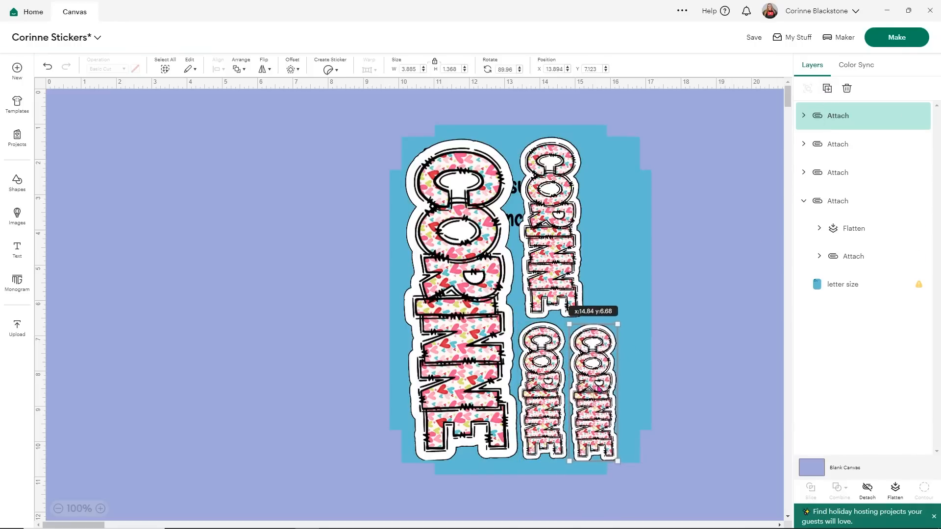
Step: Duplicate the smallest name again, place the copy in the template's upper right area, and enlarge it to about 4.59 in long
left_click(827, 89)
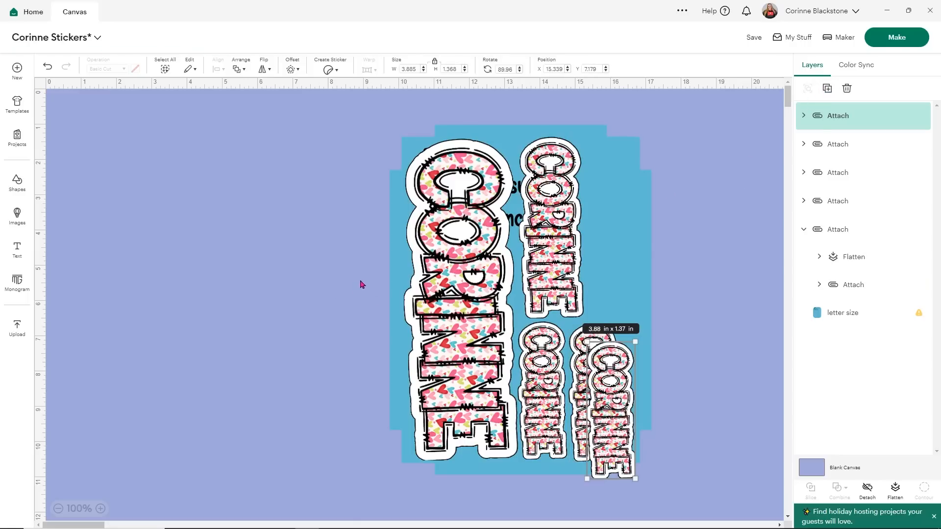
left_click_drag(603, 417, 608, 211)
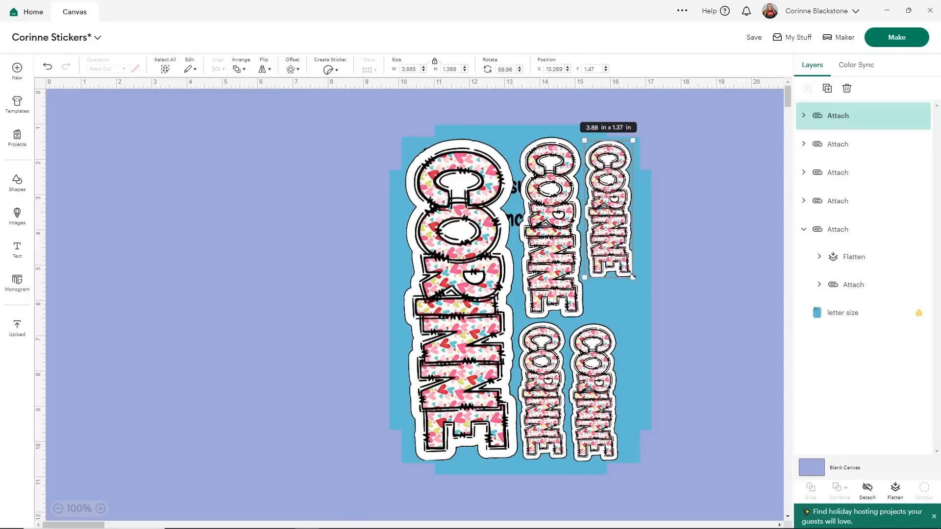
left_click_drag(632, 279, 641, 303)
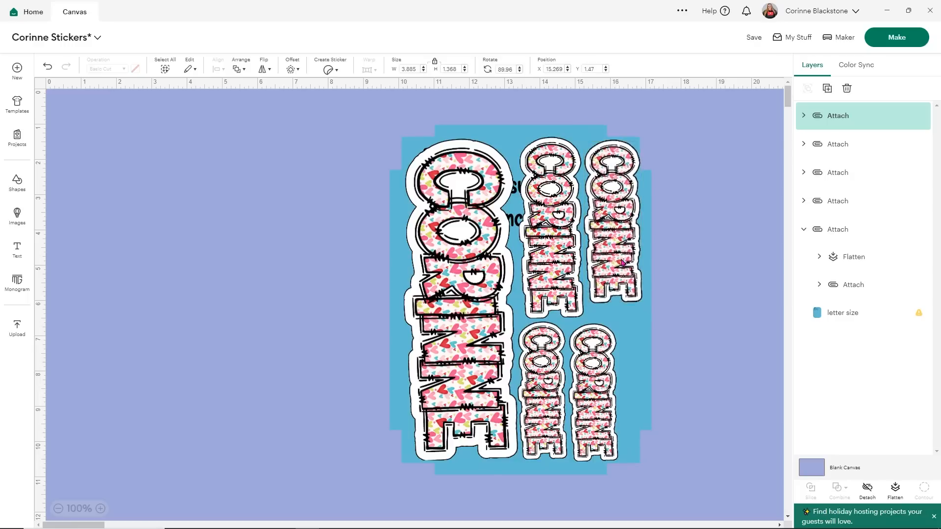
left_click_drag(621, 227, 619, 224)
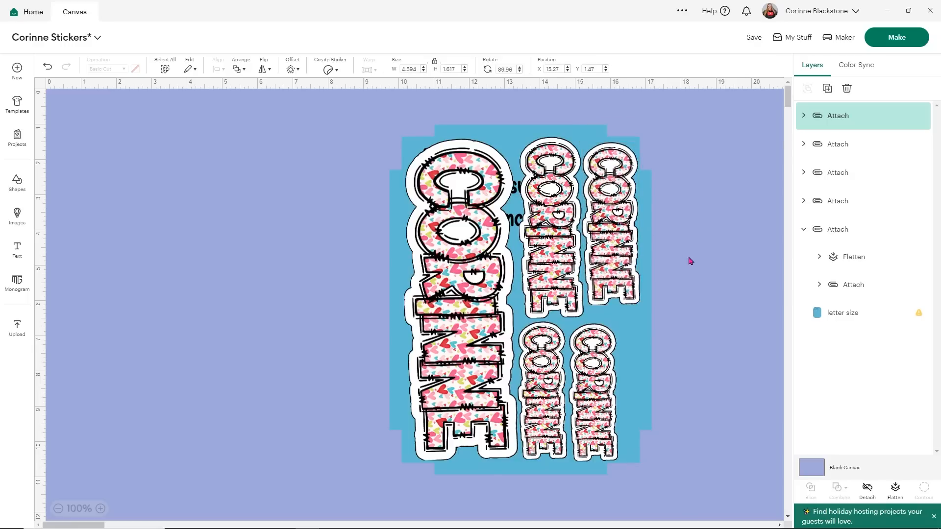
Step: Hide the letter size template and attach all five names to keep their layout
mouse_move(908, 324)
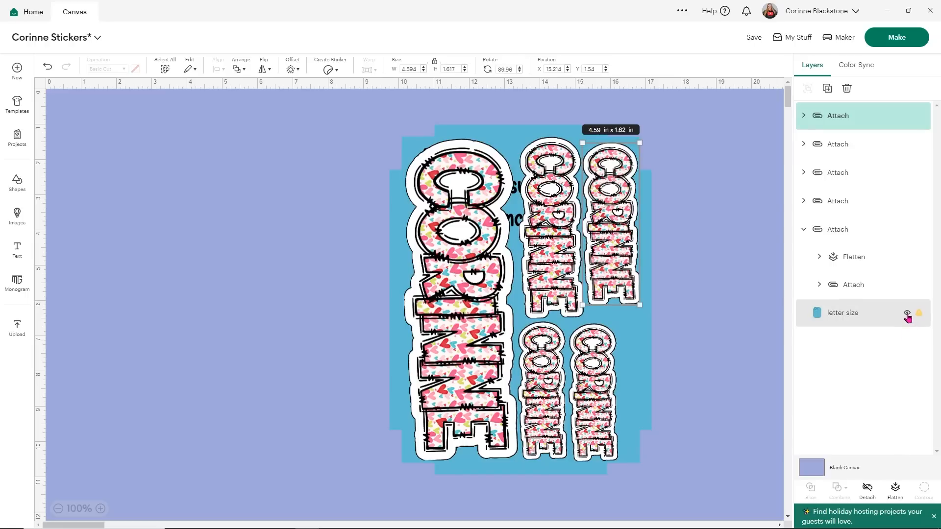
left_click(908, 314)
left_click_drag(686, 463, 355, 143)
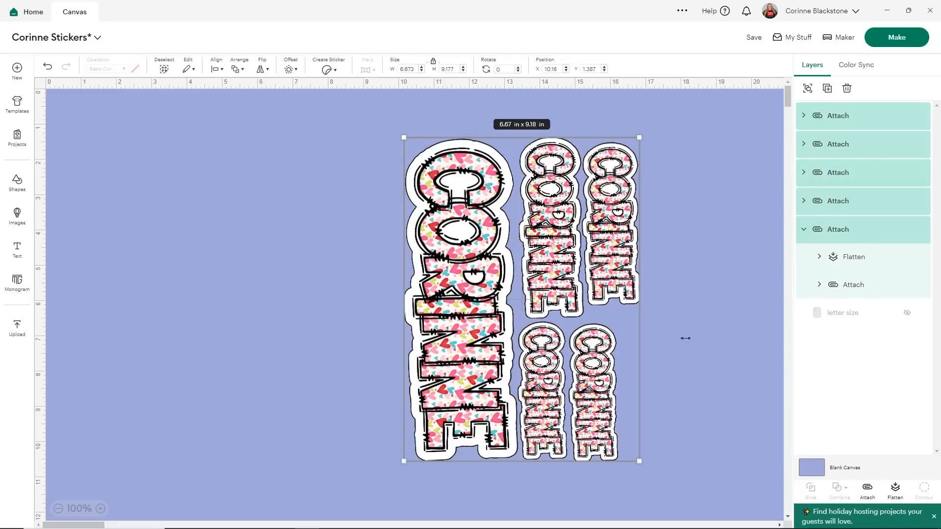
left_click(867, 490)
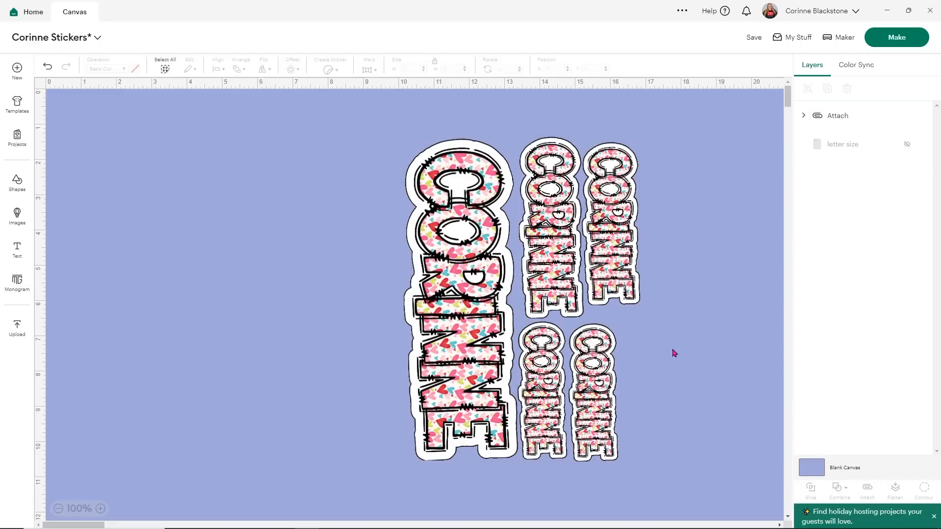
Step: Save the sticker project with its attached five-name layout
left_click(606, 365)
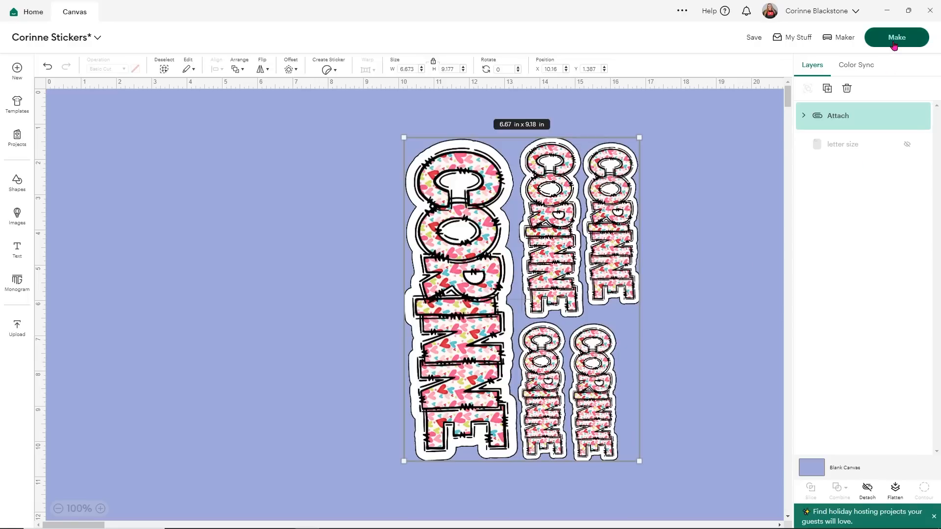
left_click(754, 39)
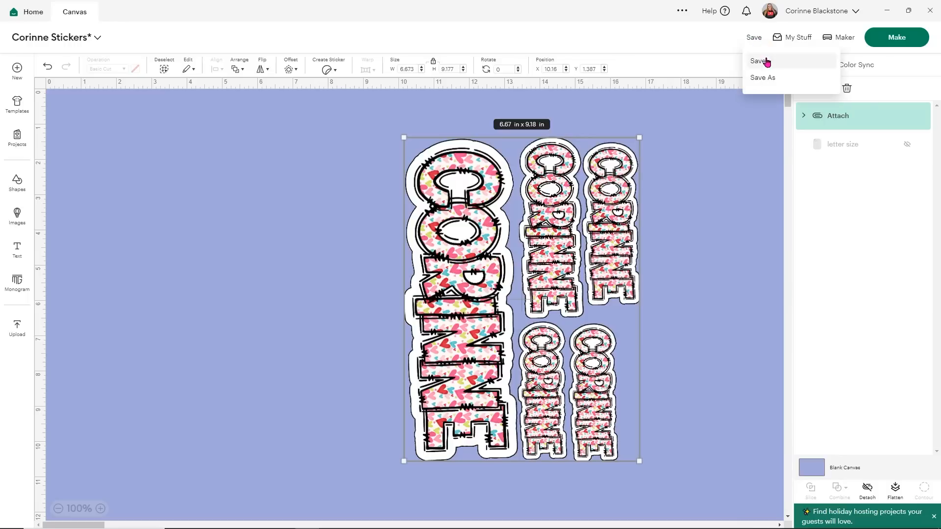
left_click(768, 62)
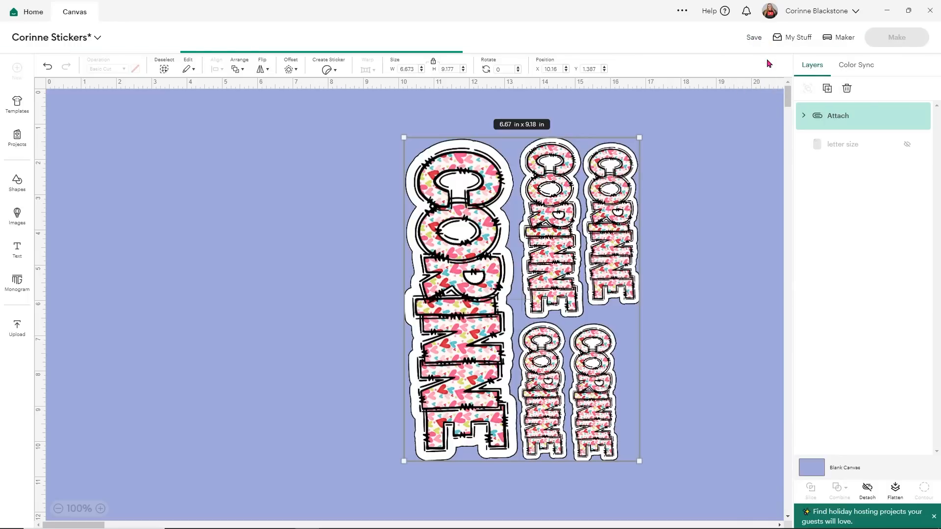
Step: Proceed to making the project and send the letter-size sheet to the printer using the system print dialog
left_click(902, 48)
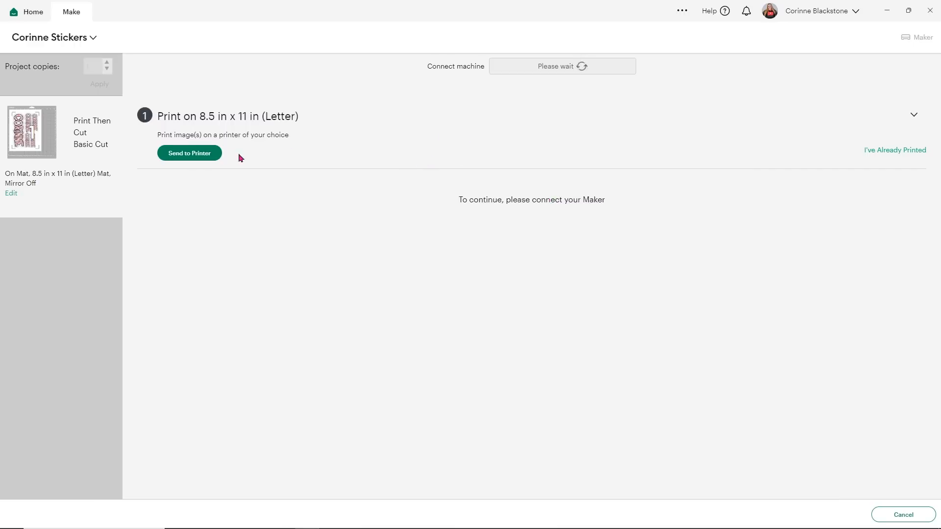
left_click(194, 162)
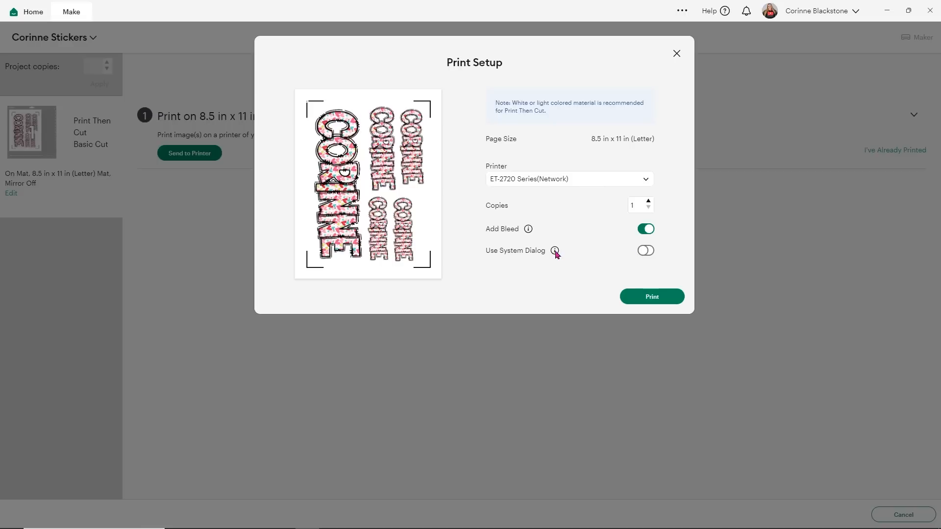
left_click(648, 253)
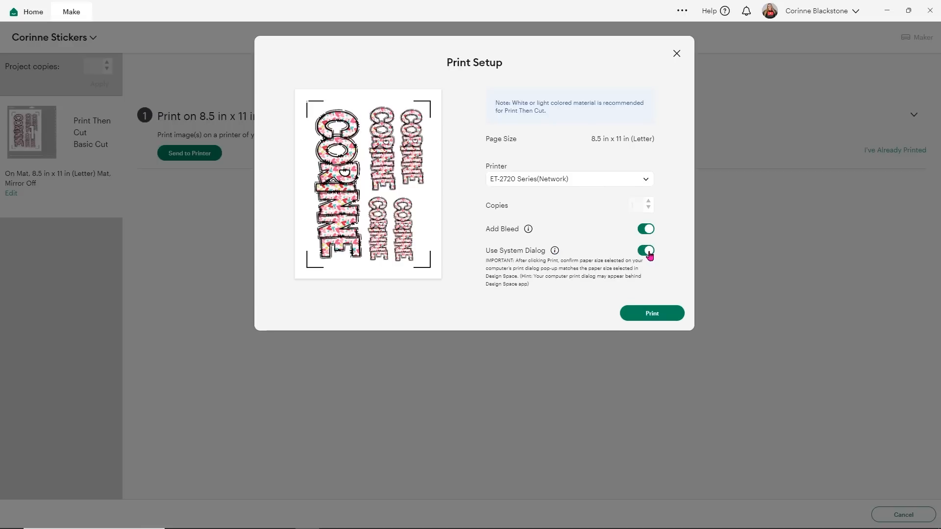
left_click(651, 314)
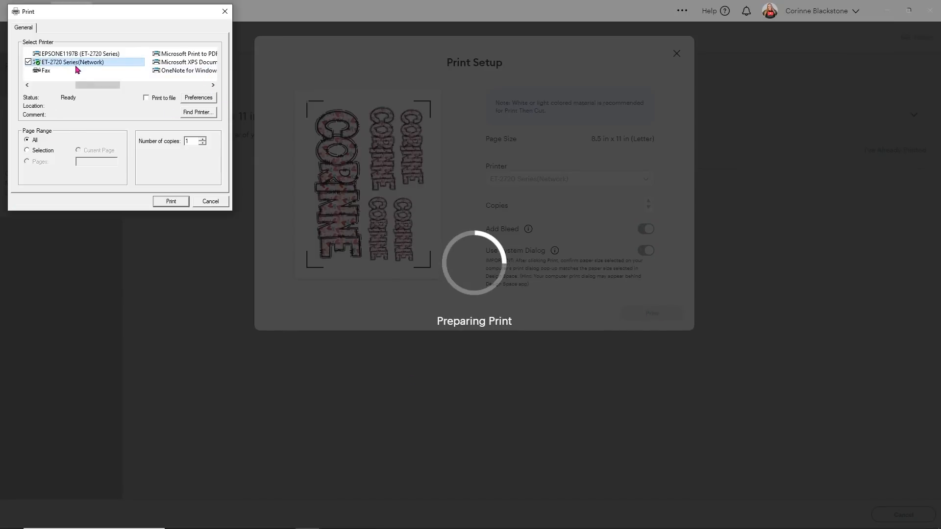
Step: In the printer's preferences, set the paper type to Premium Photo Paper Semi-Gloss and the quality to High
left_click(205, 100)
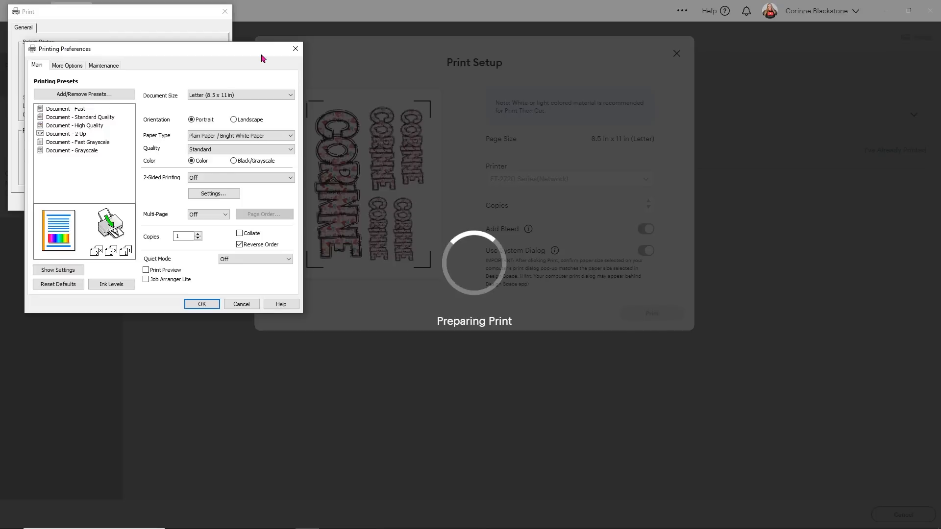
left_click(227, 137)
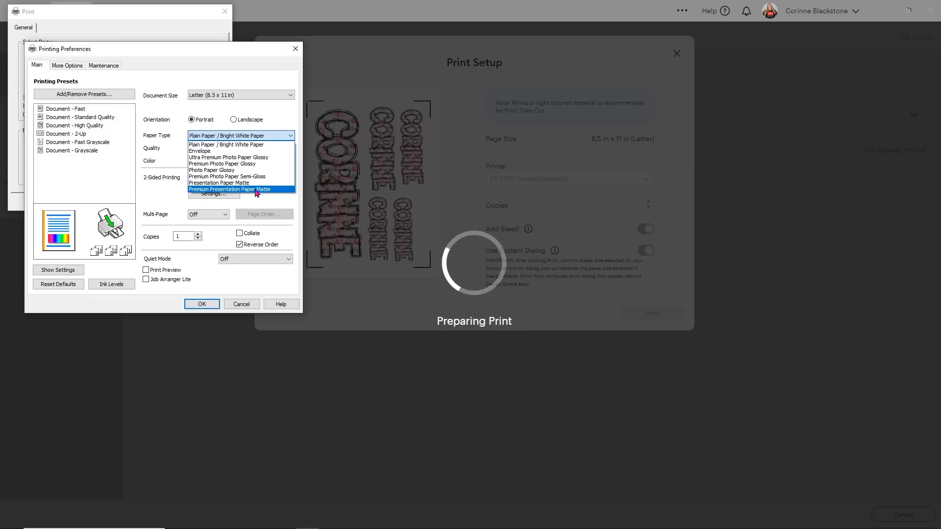
left_click(221, 178)
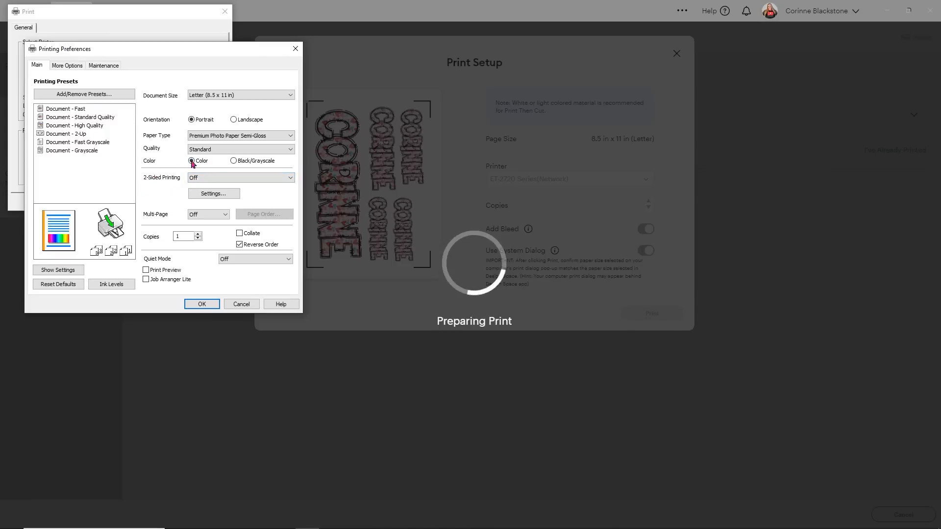
left_click(202, 150)
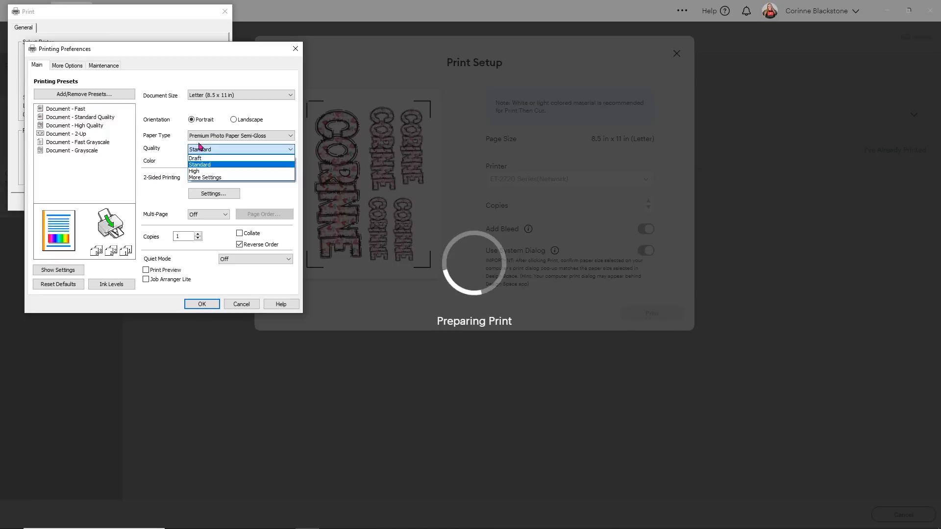
left_click(211, 171)
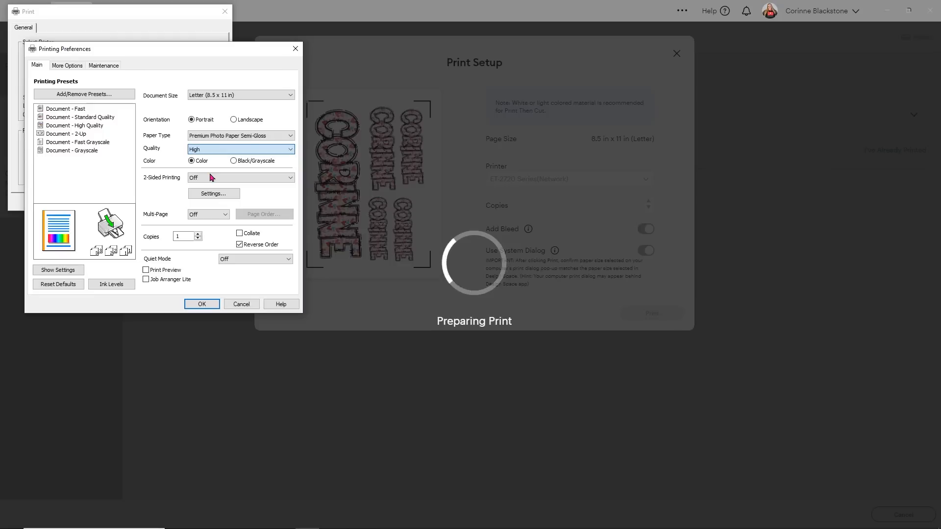
Step: Turn off High Speed printing and confirm the printing preferences
left_click(68, 66)
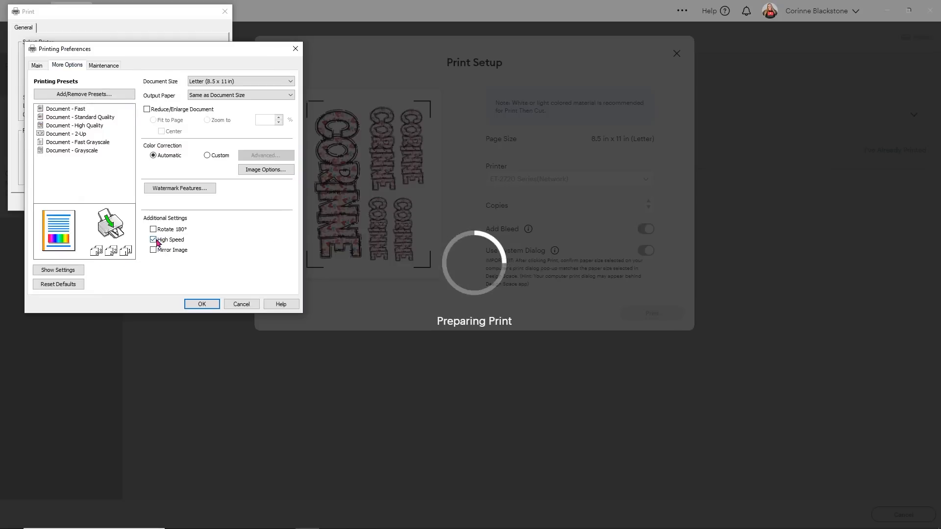
left_click(156, 241)
left_click(199, 305)
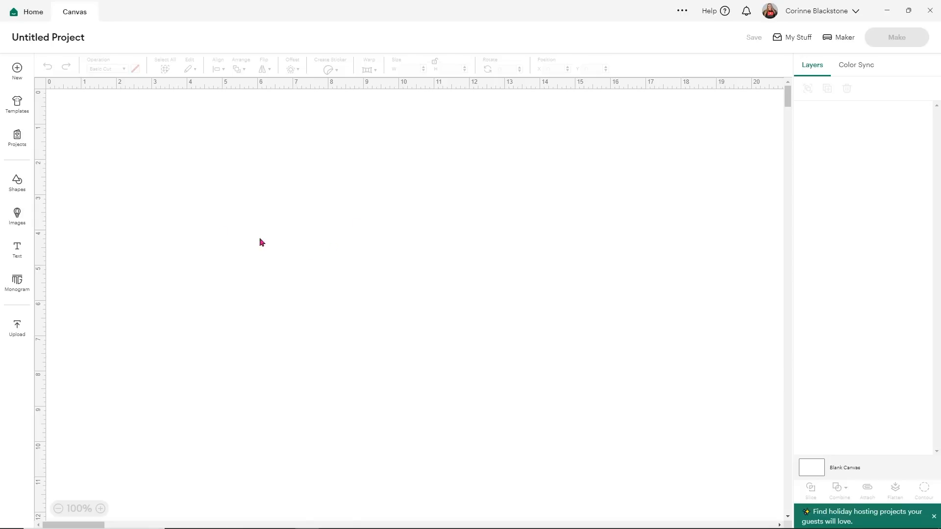
Step: Insert the free five-pointed star shape on the blank canvas and move it to about X 5.14, Y 3.57 in
left_click(18, 186)
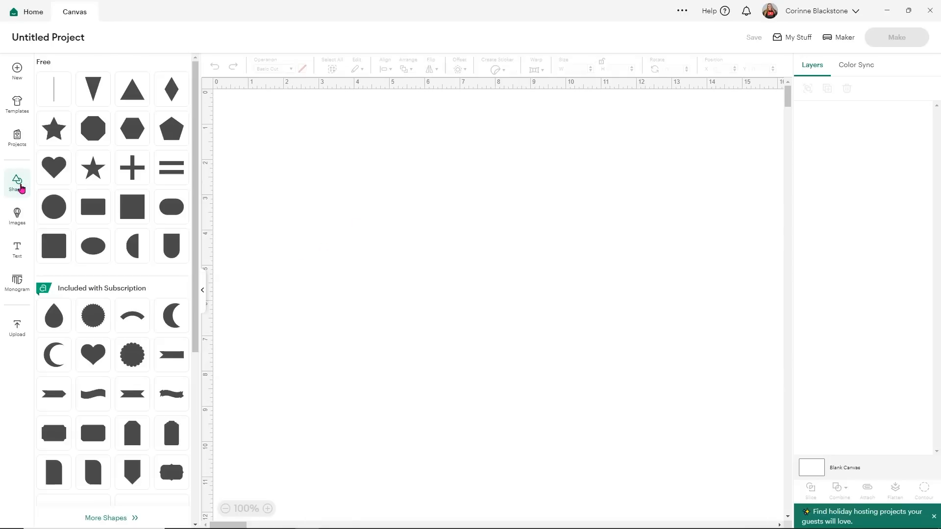
left_click(54, 129)
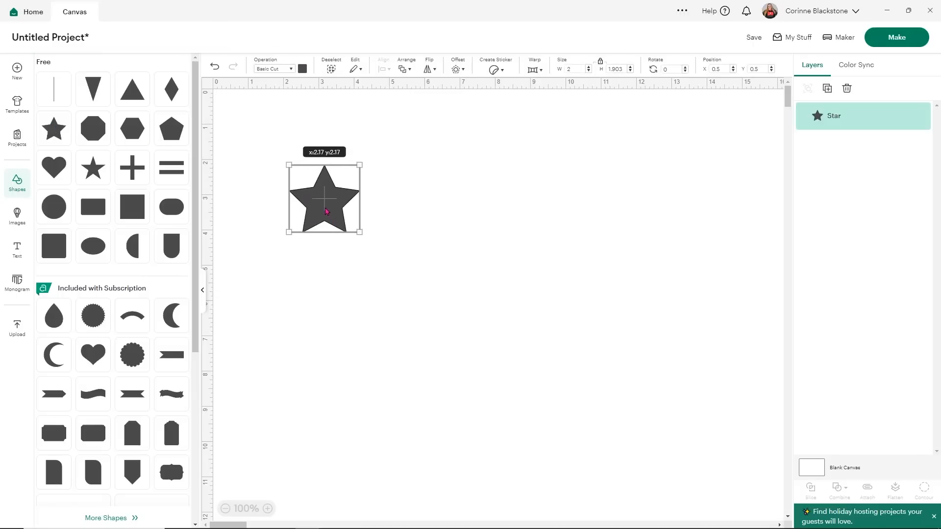
left_click(202, 297)
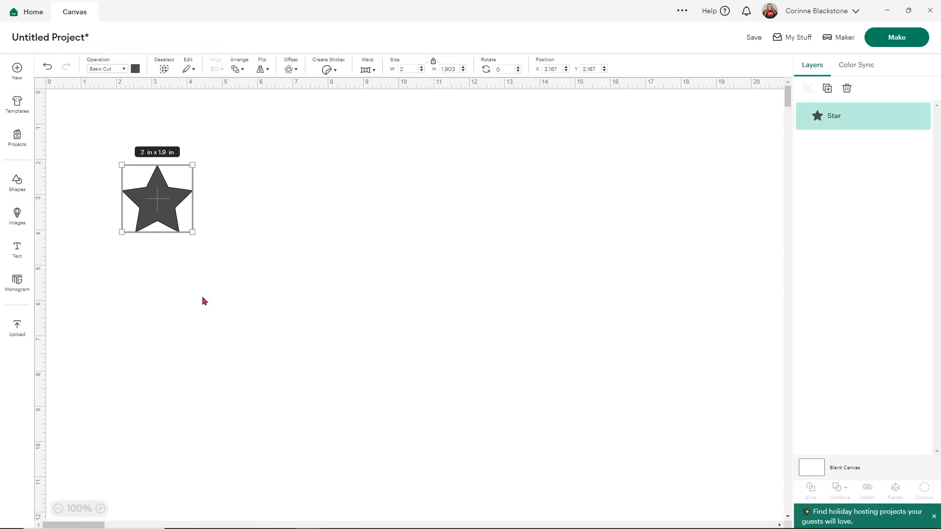
left_click_drag(180, 205, 282, 266)
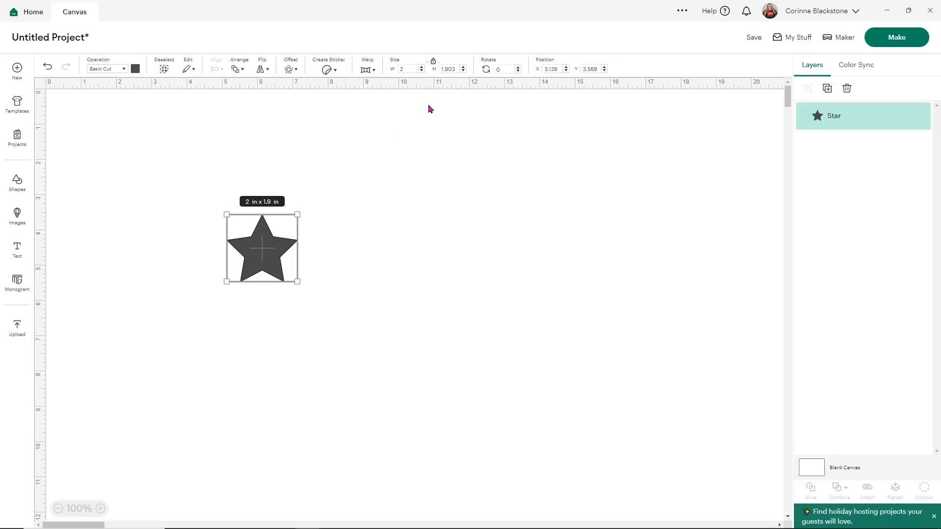
Step: Add an offset of about 0.181 in with rounded corners around the star
left_click(290, 69)
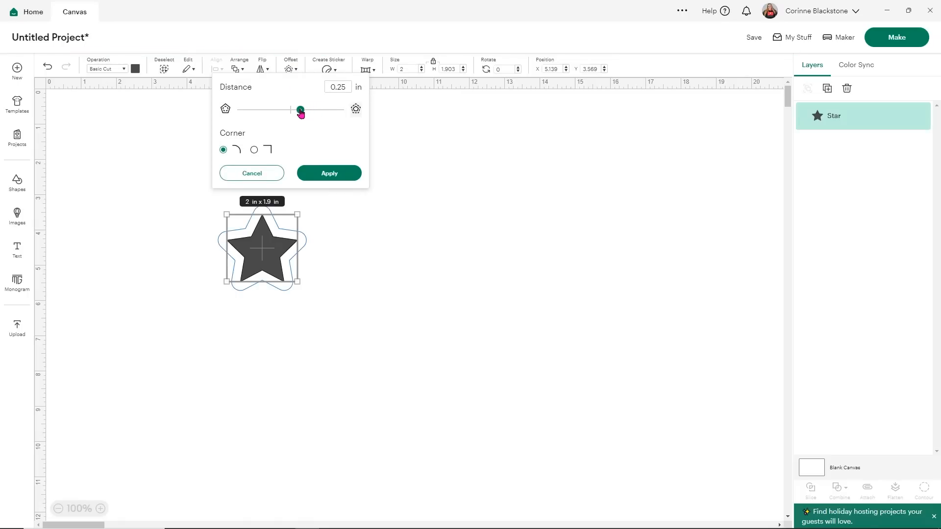
left_click_drag(301, 113, 300, 113)
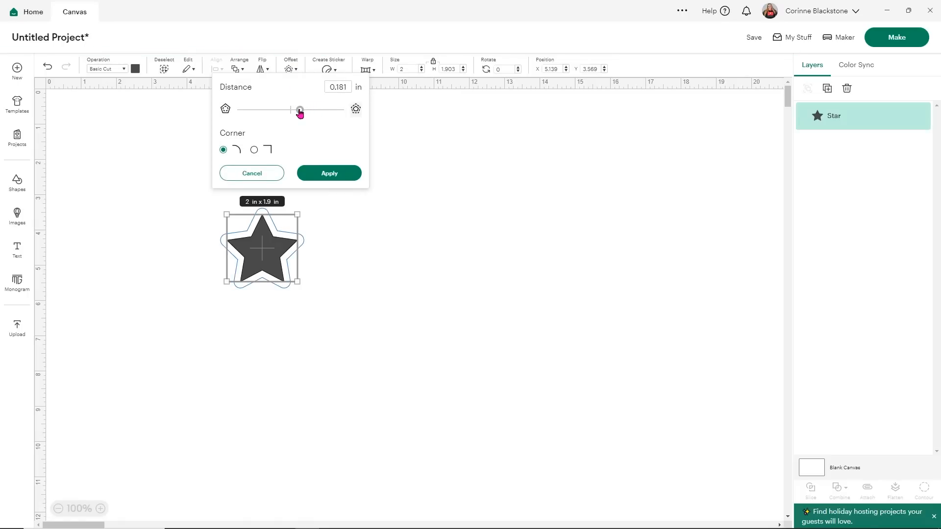
left_click(328, 173)
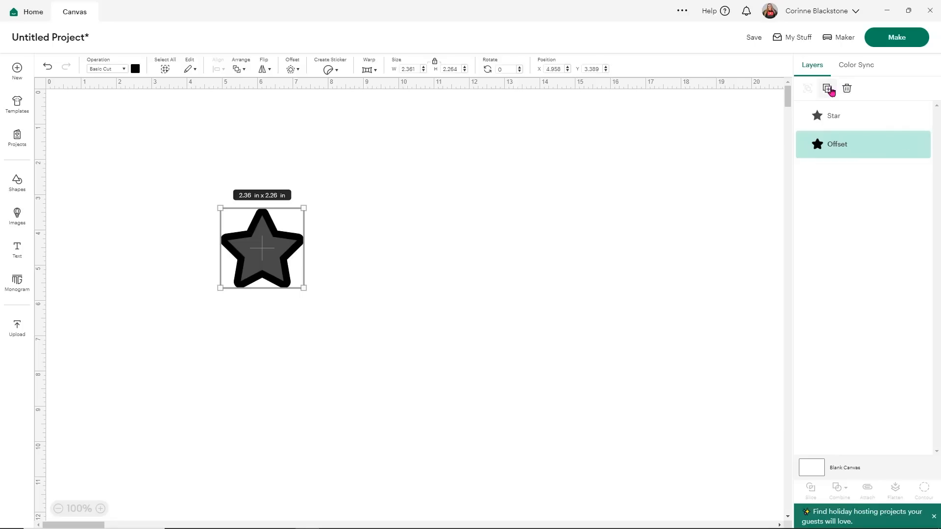
Step: Duplicate the star's offset nine times
left_click(827, 89)
left_click(827, 88)
left_click(827, 89)
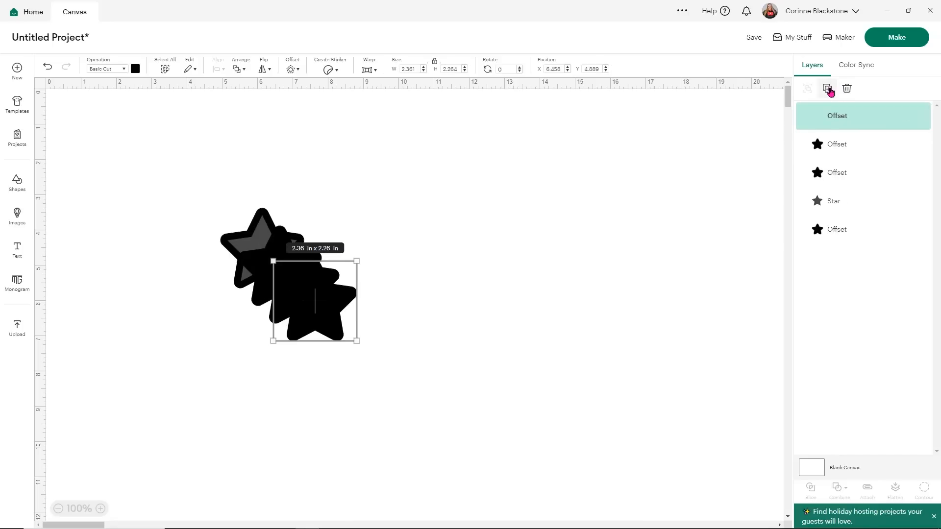
left_click(828, 88)
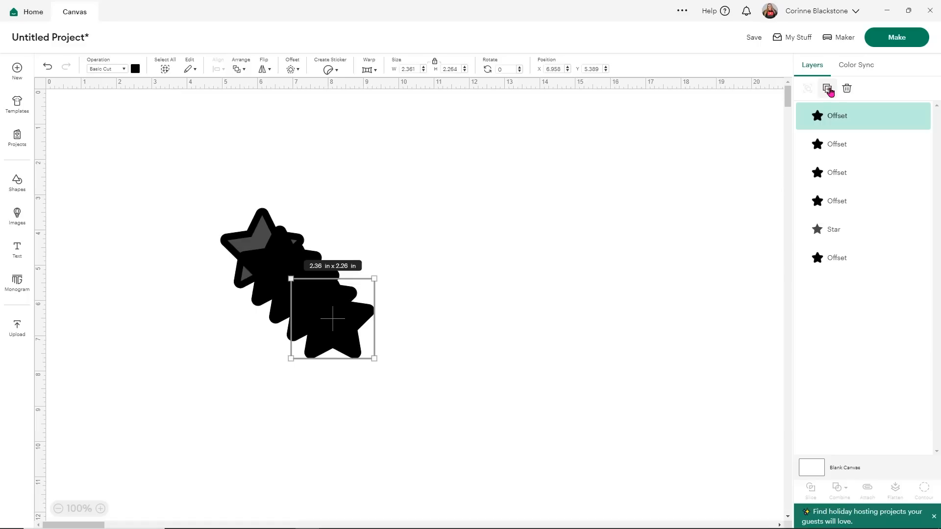
left_click(828, 89)
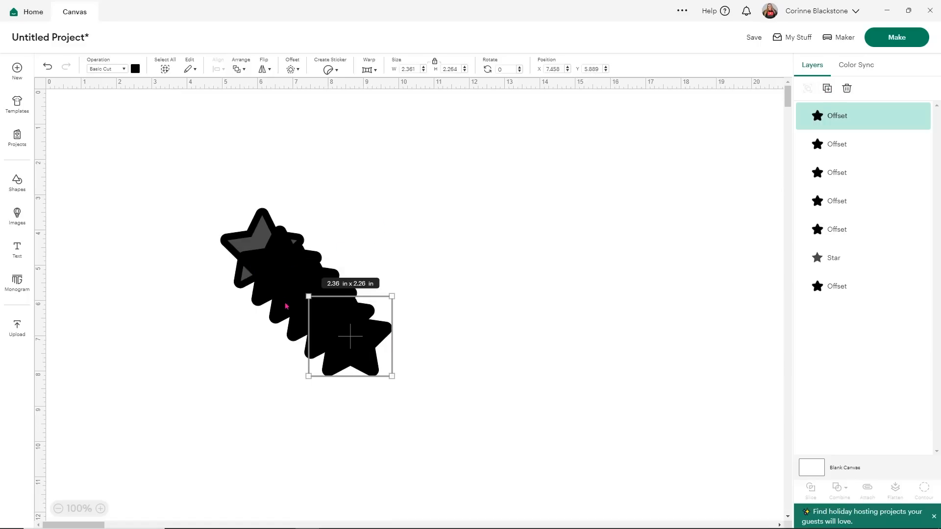
left_click(828, 89)
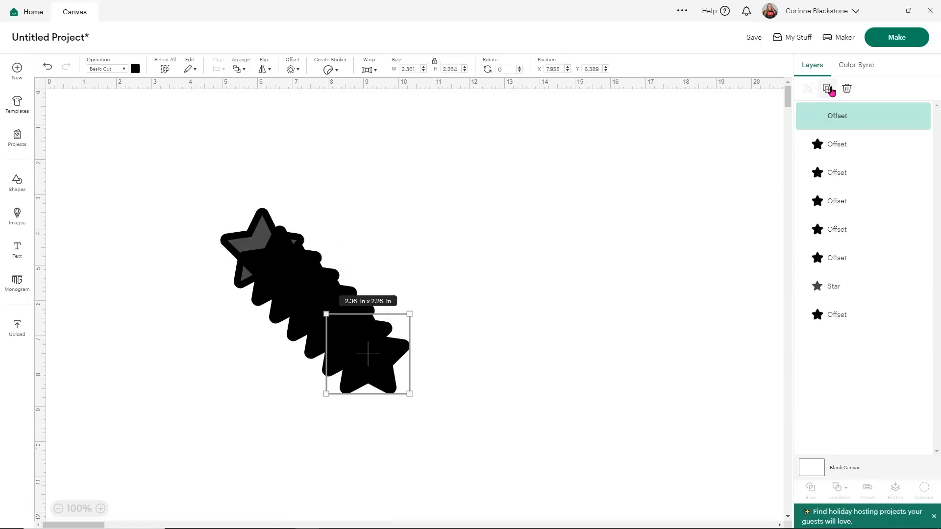
left_click(828, 89)
left_click(828, 89)
left_click(828, 89)
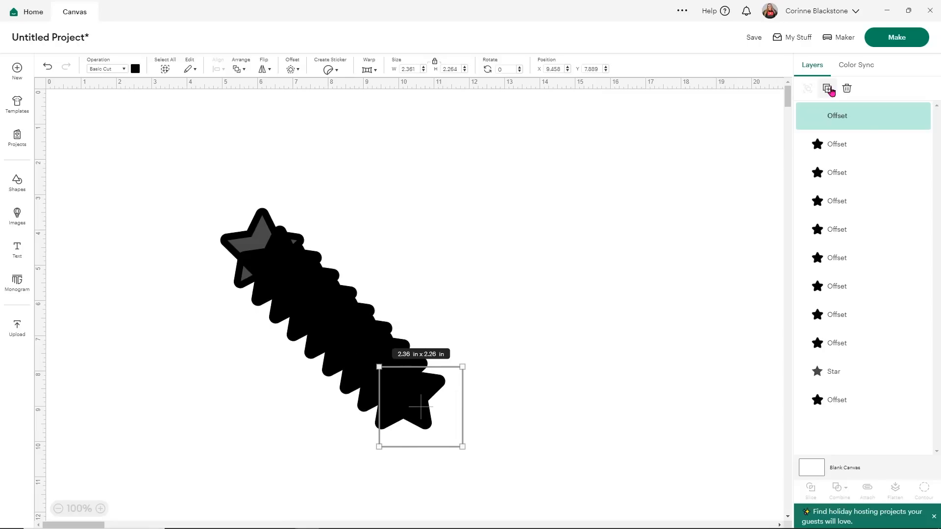
Step: Align the star and all its offsets to a common center
left_click_drag(512, 460, 182, 196)
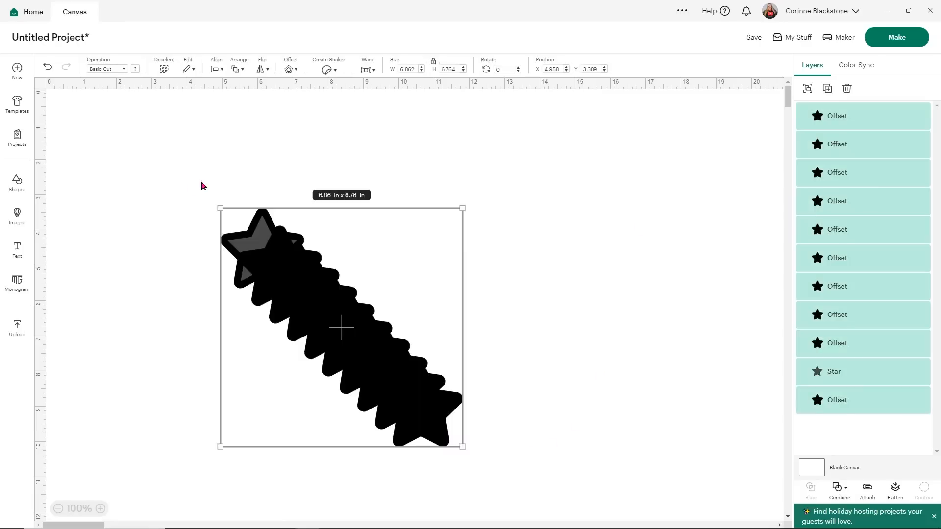
left_click(220, 72)
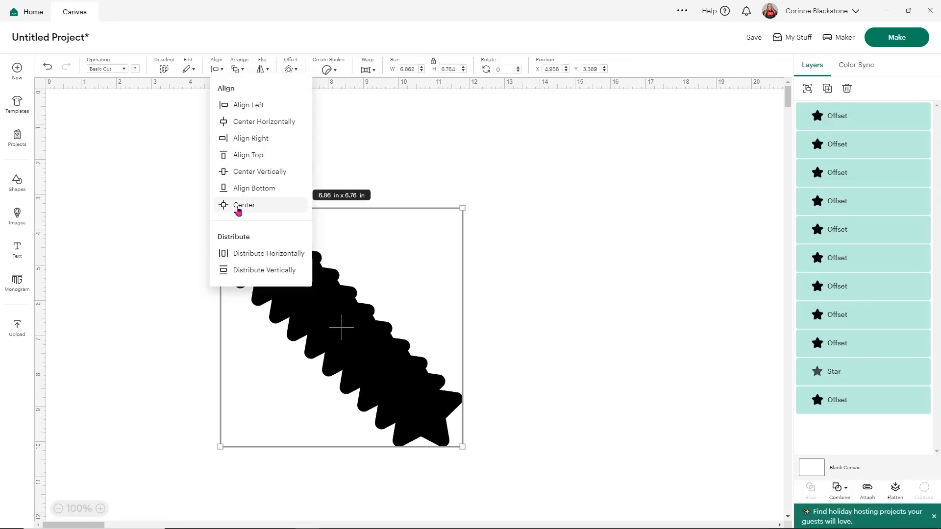
left_click(239, 212)
left_click(724, 219)
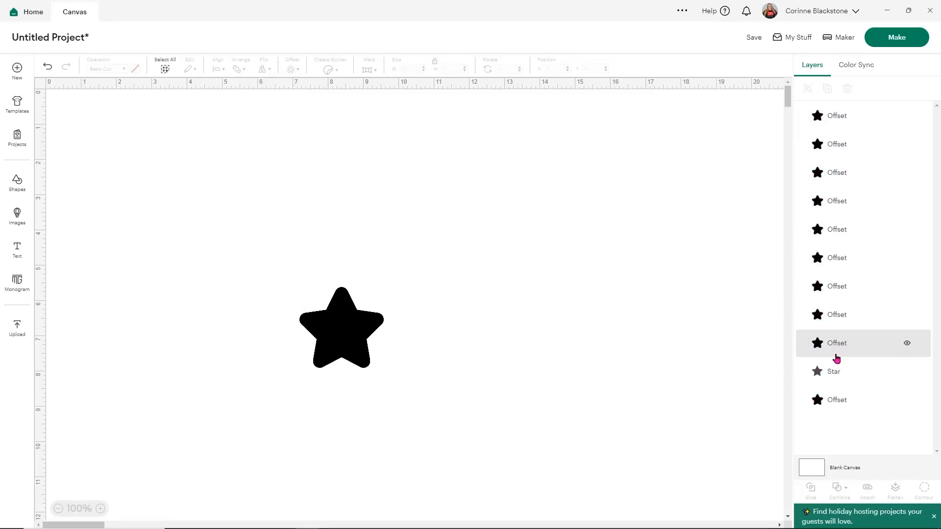
Step: Move the star layer above all the offsets and recolor it light green
left_click_drag(834, 374, 823, 104)
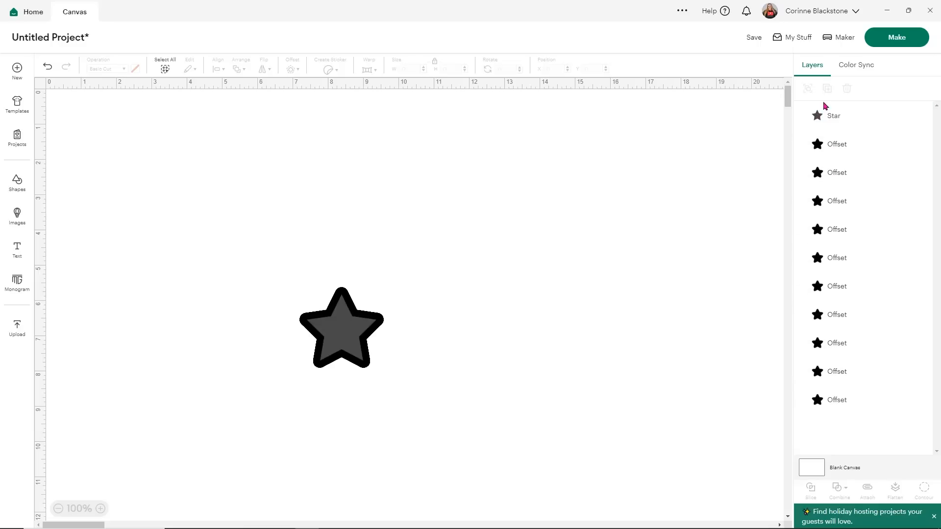
left_click(341, 329)
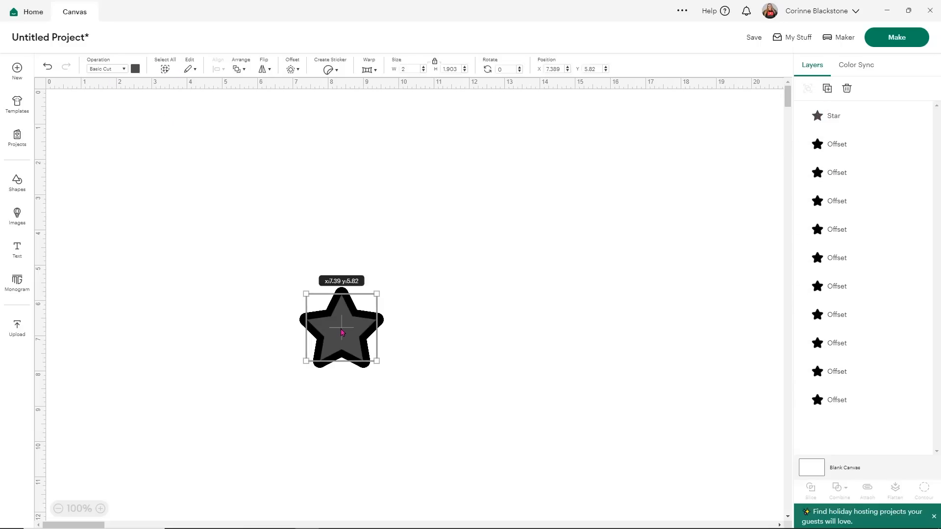
left_click(136, 69)
left_click(195, 127)
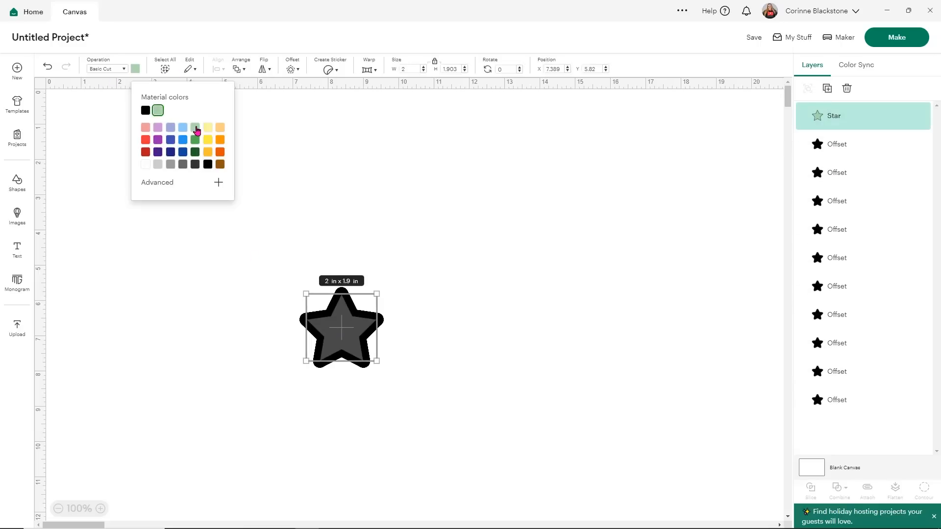
left_click(514, 319)
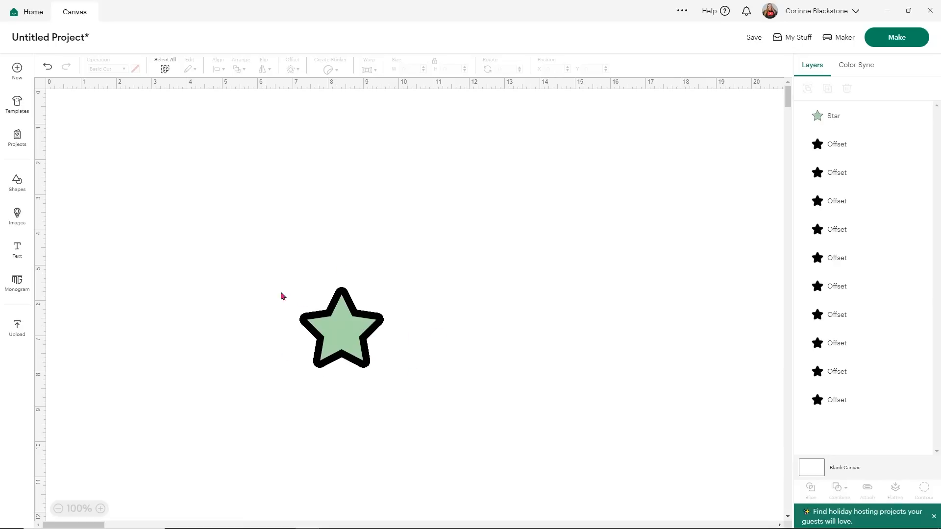
Step: Attach the star and all its offsets together and recolor the attached group light yellow
left_click_drag(218, 239, 448, 386)
left_click(867, 490)
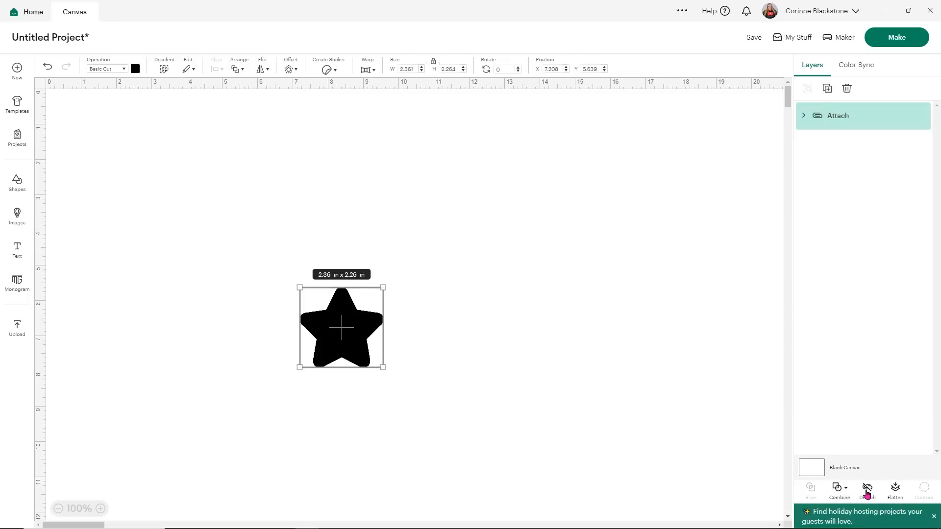
left_click(135, 68)
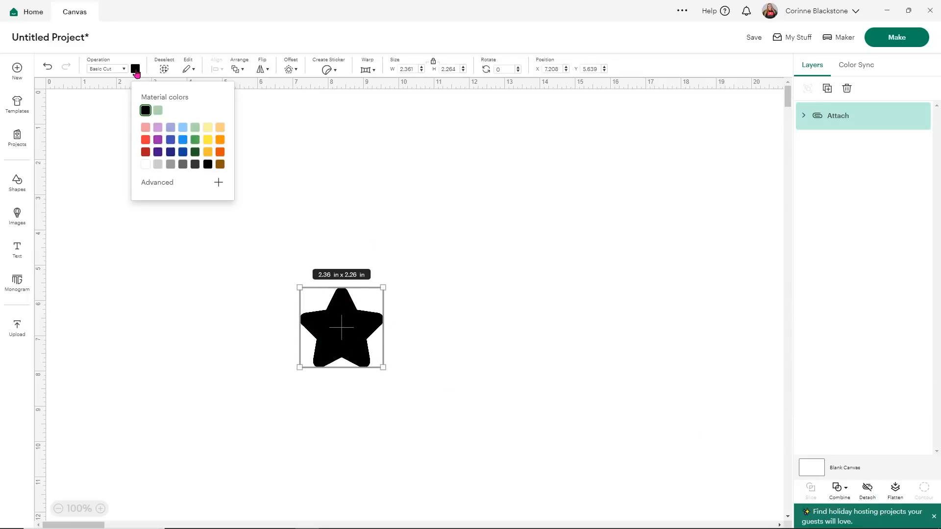
left_click(207, 129)
Step: Move the attached star up the canvas and shrink it proportionally to about 1.83 by 1.75 in
left_click(381, 324)
left_click_drag(375, 309, 416, 230)
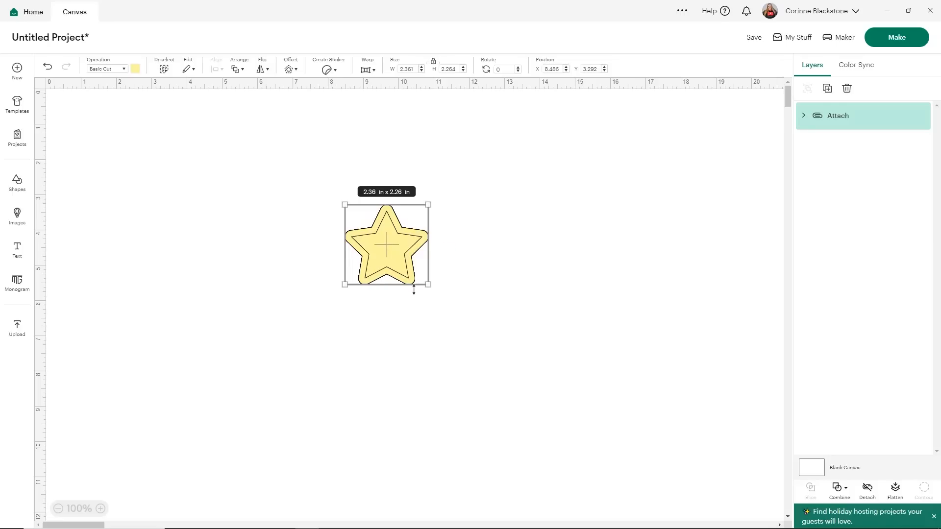
left_click_drag(425, 285, 399, 266)
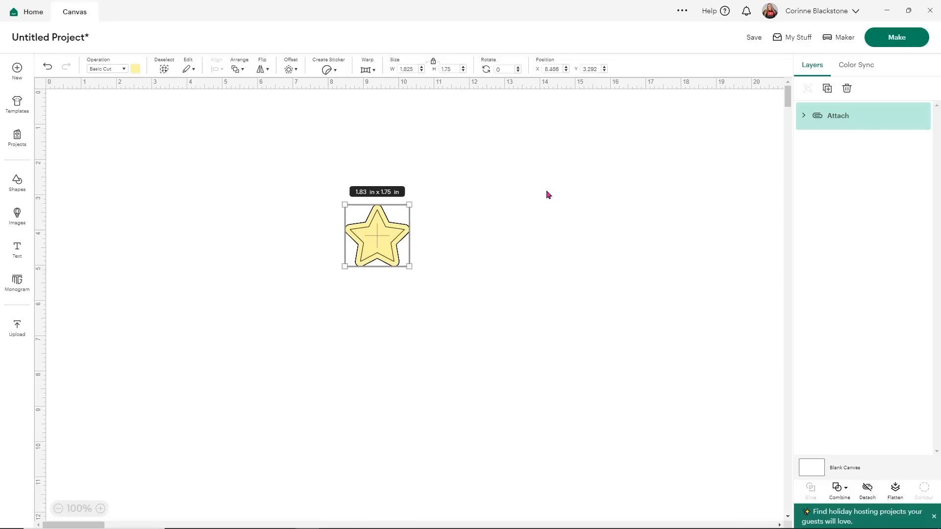
Step: Prepare the project for cutting without saving, using 8.5 in x 11 in (Letter) material with the star near the sheet's lower-left corner
left_click(875, 42)
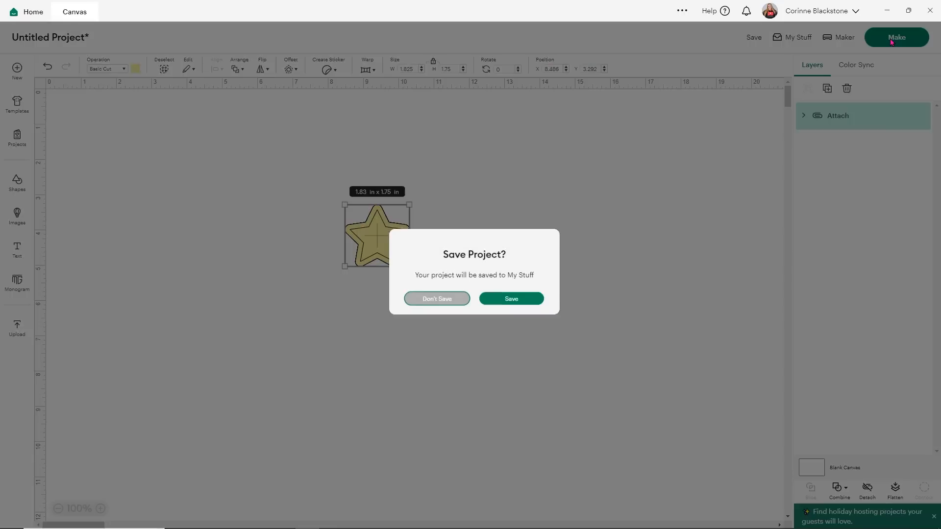
left_click(438, 307)
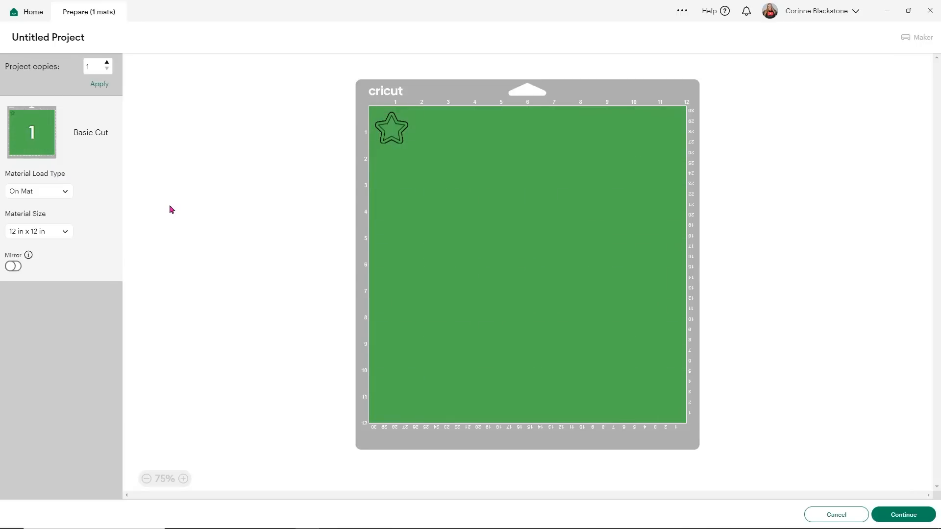
left_click(65, 236)
scroll(64, 267, "up", 1)
left_click(59, 262)
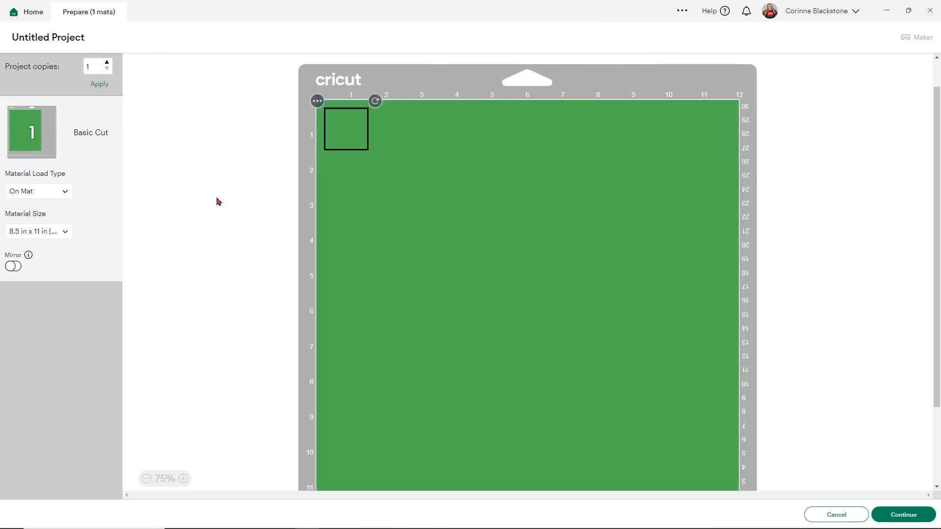
left_click_drag(391, 129, 384, 377)
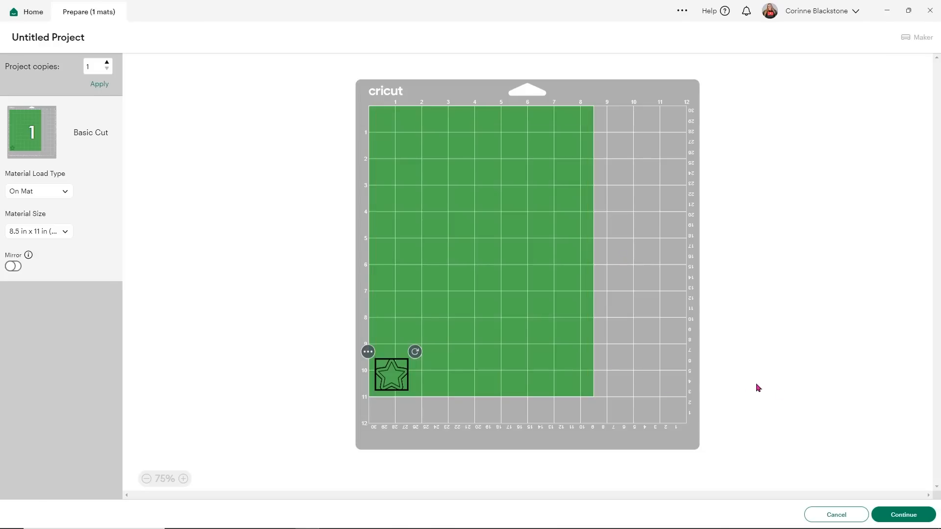
Step: Continue to the cut setup, connect the Maker : D729 Bluetooth machine, and set the base material to Light Cardstock - 65 lb (176 gsm)
left_click(903, 514)
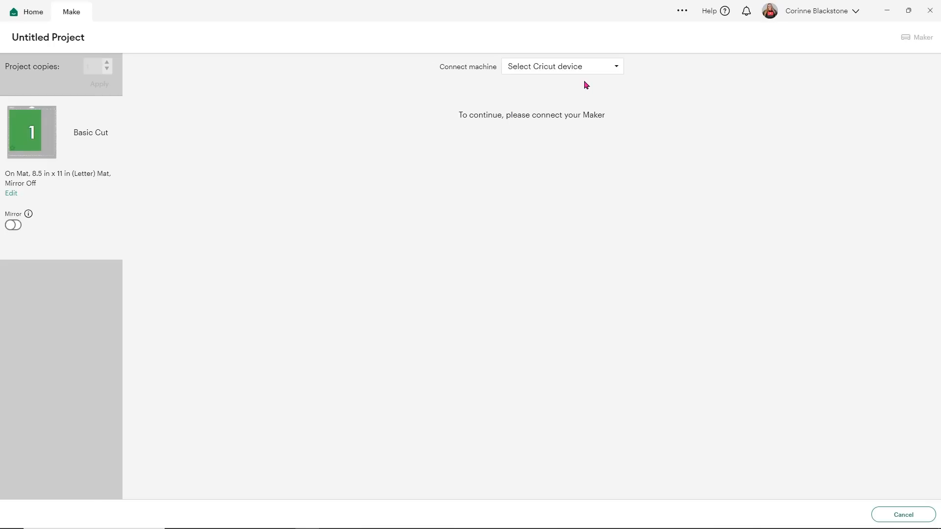
left_click(591, 73)
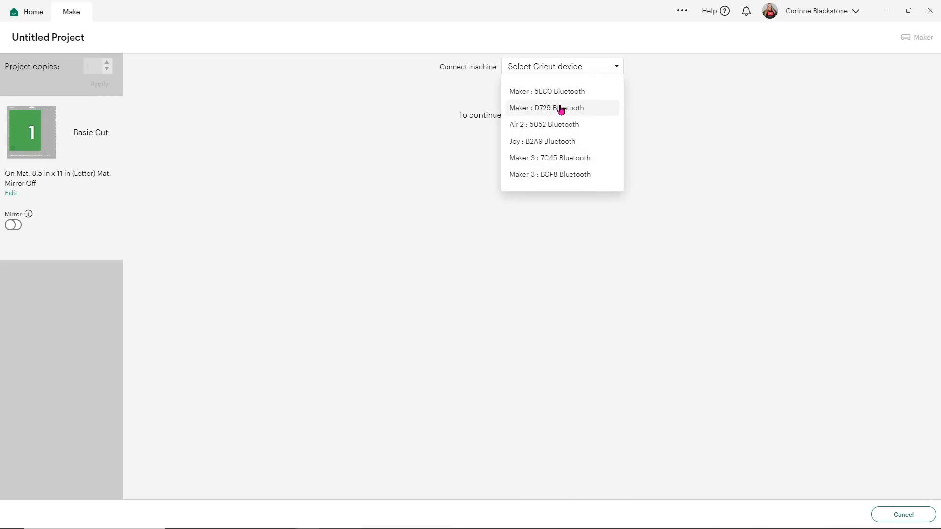
left_click(539, 109)
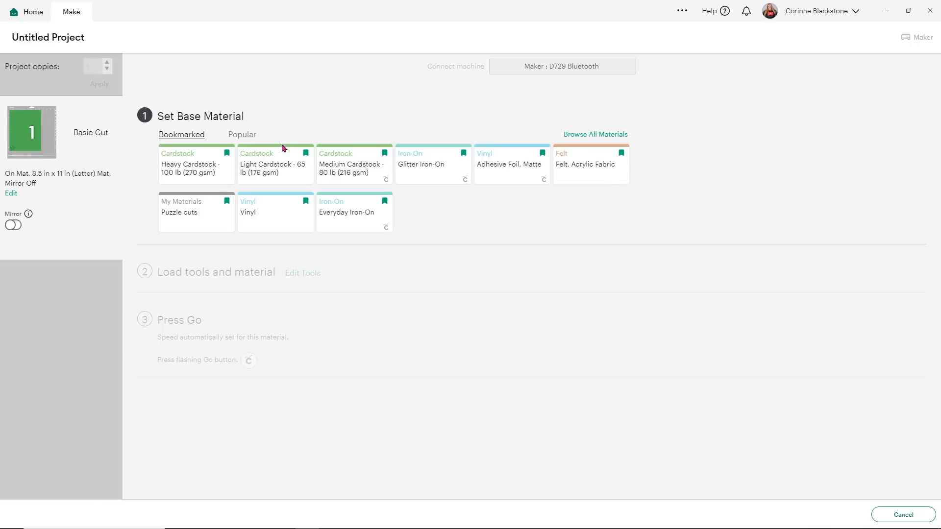
left_click(268, 180)
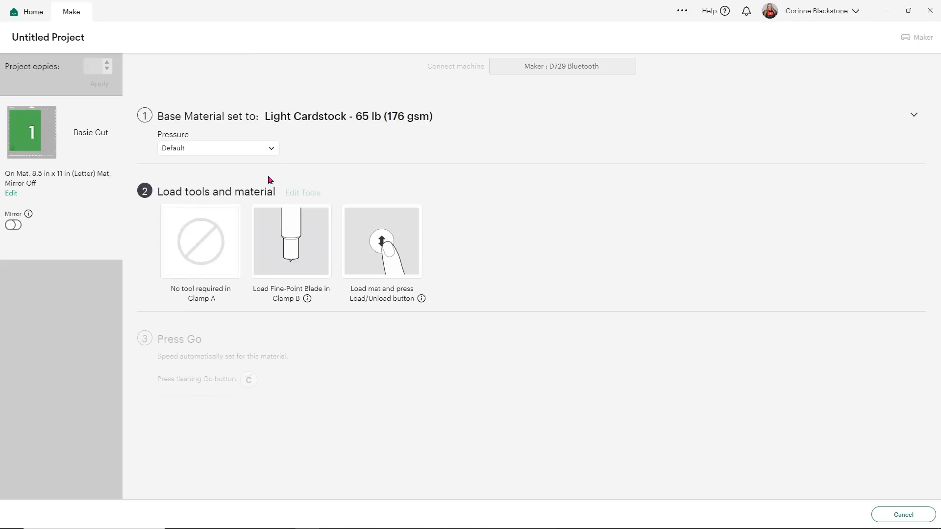